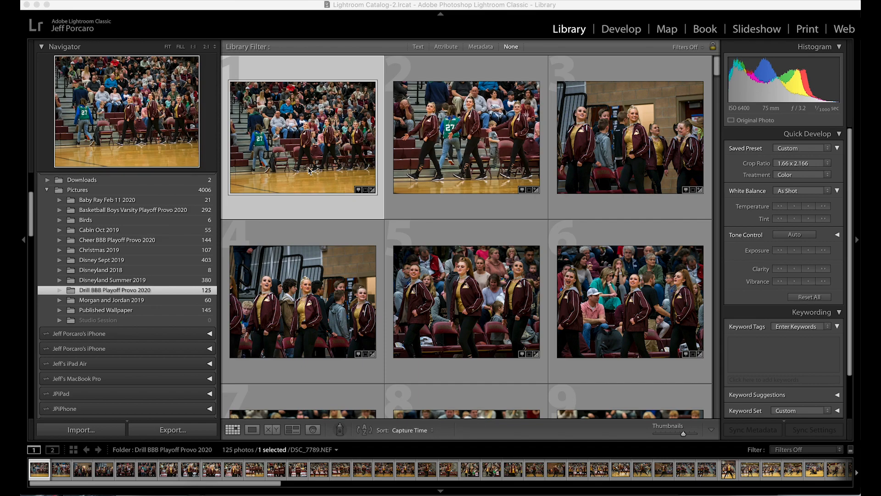
Select all photos in the Drill BBB Playoff Provo 2020 folder and open DSC_7789.NEF for developing
key("super+a")
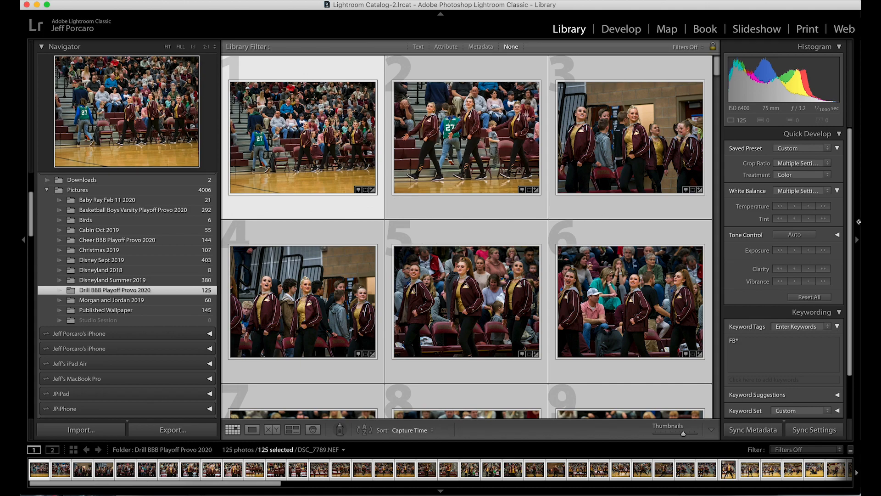
left_click(828, 165)
left_click(733, 163)
double_click(313, 140)
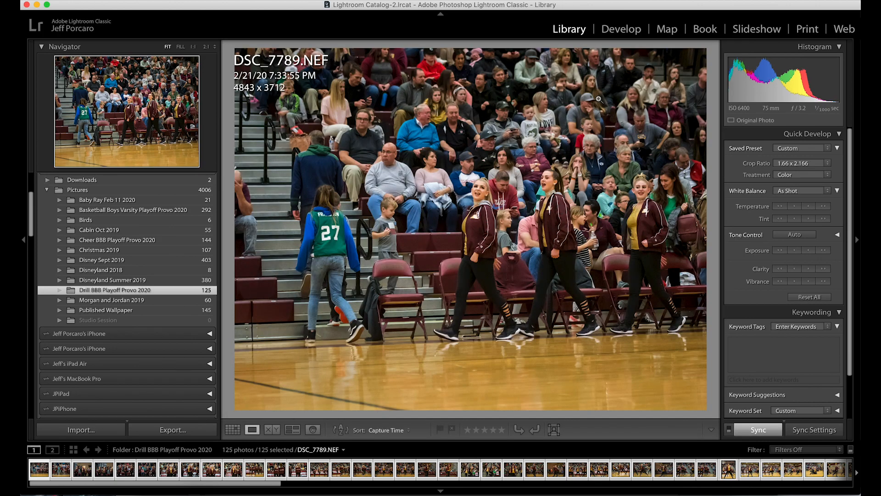
left_click(617, 28)
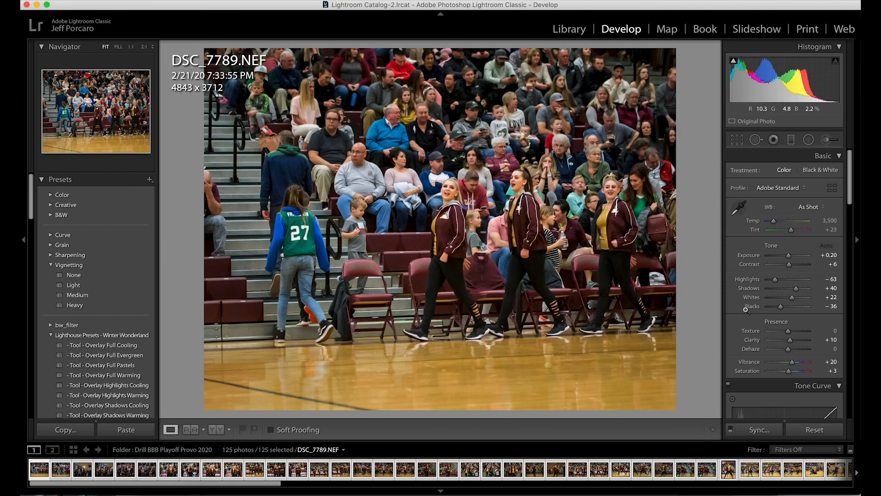
Set the photo's exposure to +0.40, shadows to +51, blacks to −33 and luminance noise reduction to 36
left_click_drag(788, 255, 789, 255)
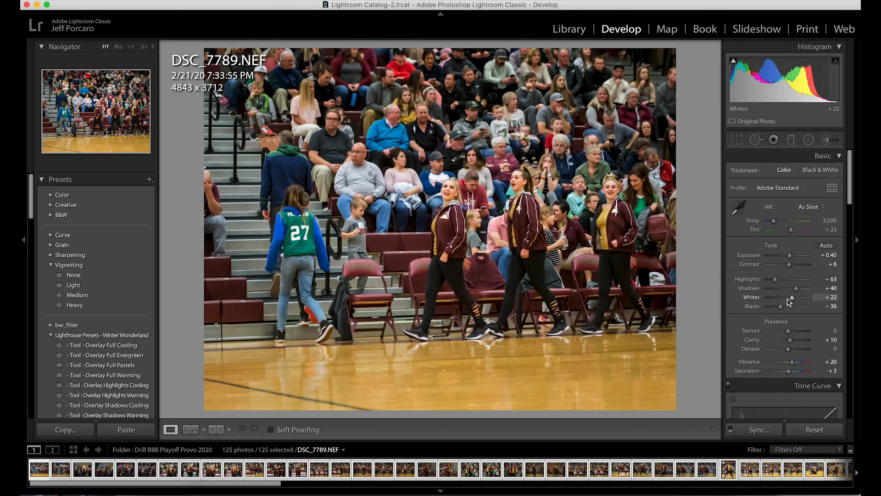
left_click_drag(782, 309, 795, 291)
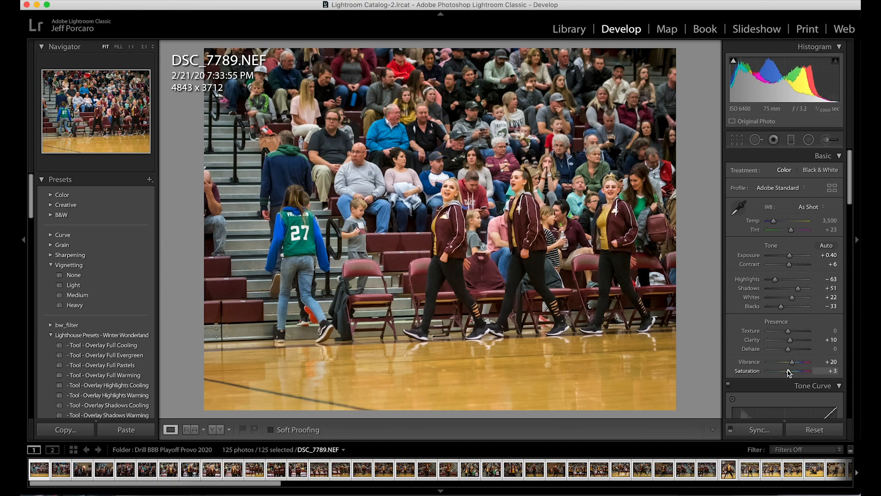
scroll(786, 369, "down", 3)
scroll(787, 370, "down", 15)
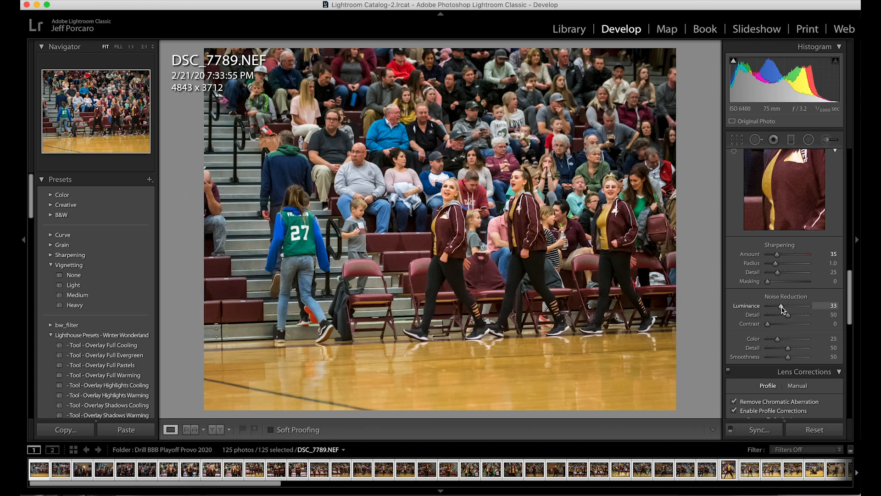
left_click_drag(781, 307, 783, 309)
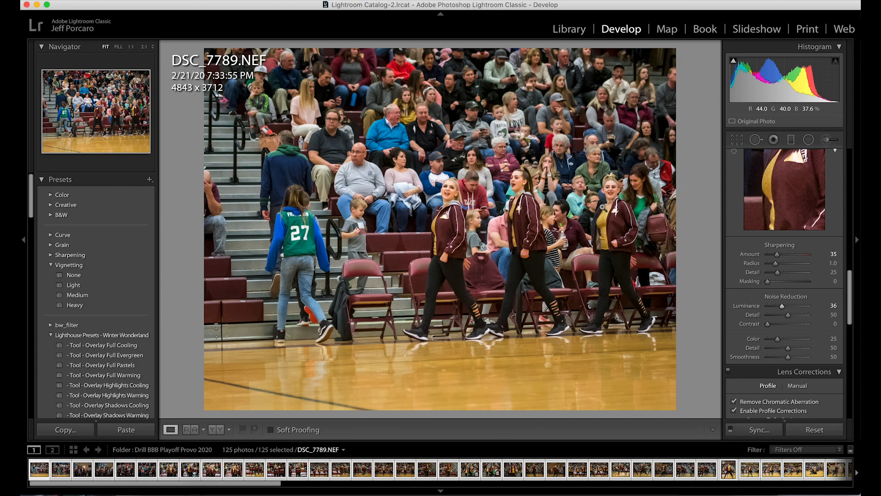
Crop DSC_7789.NEF to about 4112 x 3151 around the three walking dancers and straighten it by about 1.51 degrees
key("r")
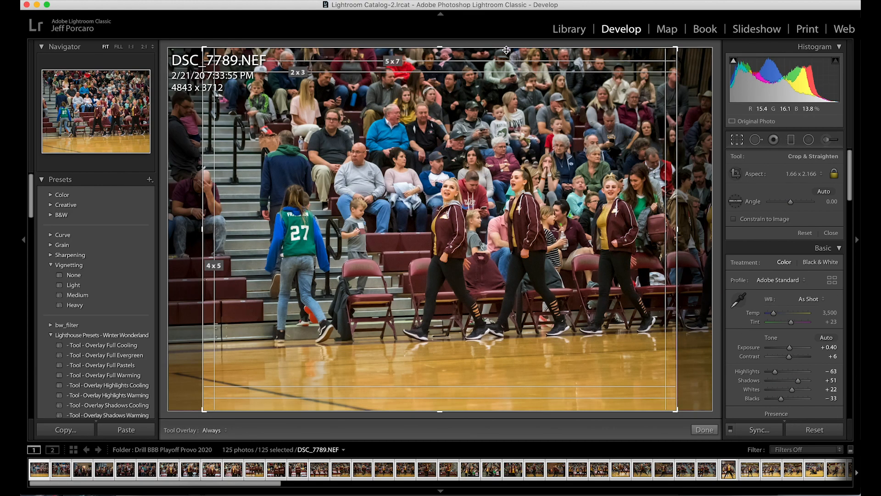
left_click_drag(506, 49, 495, 75)
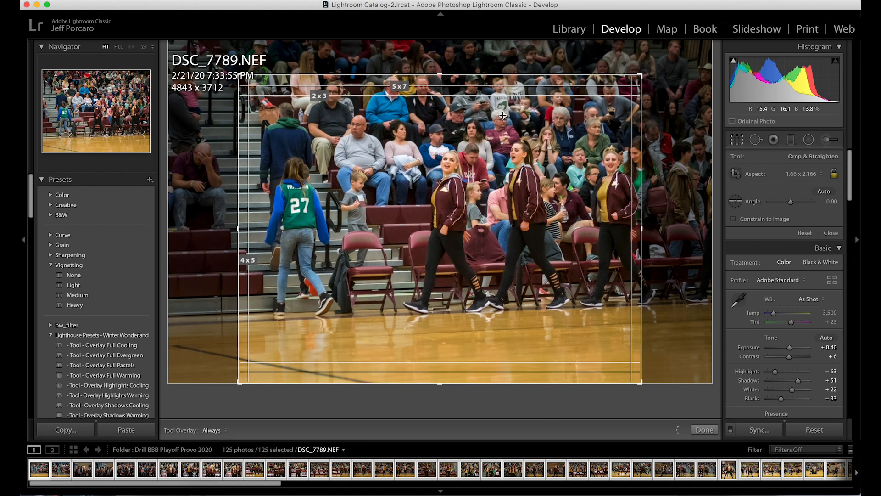
key("Return")
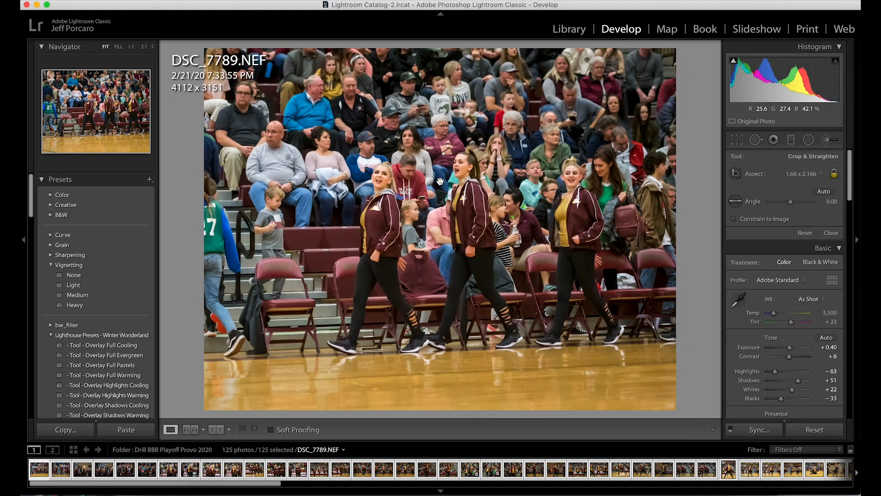
key("r")
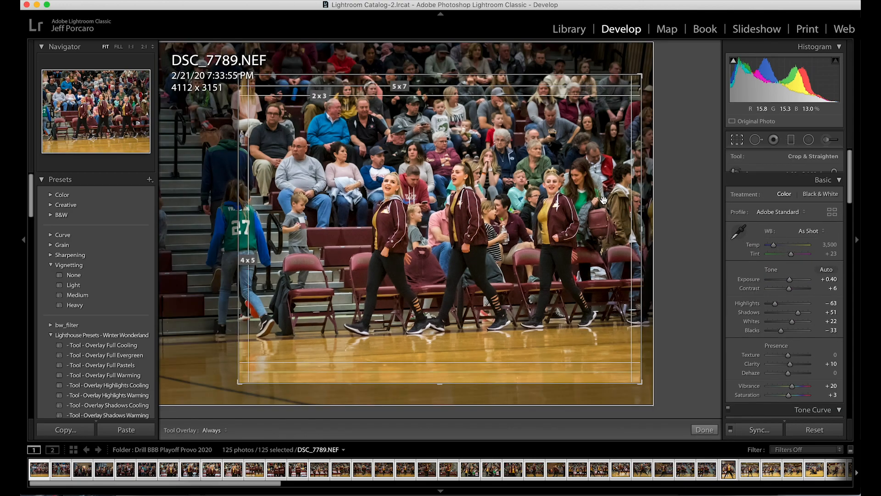
left_click_drag(664, 193, 665, 197)
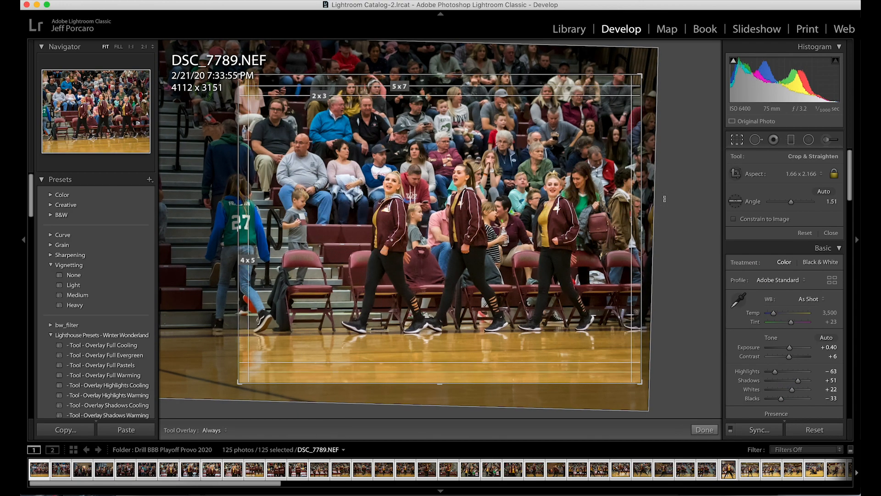
key("Return")
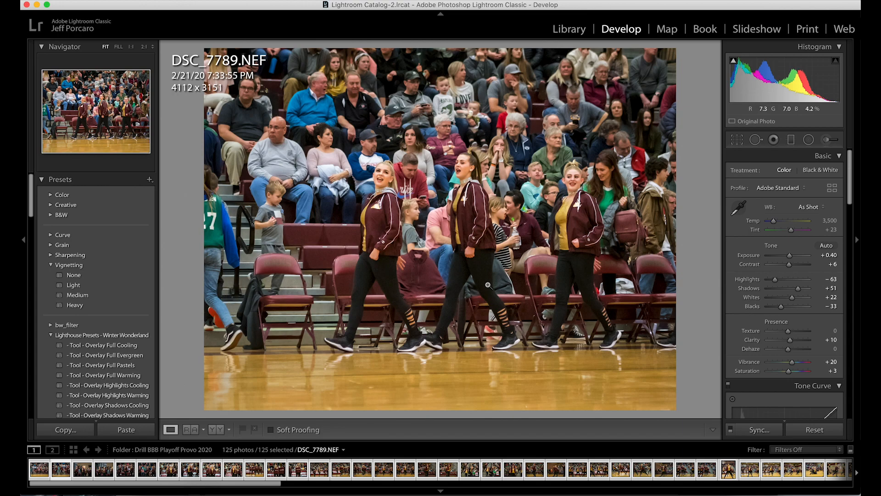
For DSC_7791.NEF, raise the exposure to +0.50 and crop to about 4378 x 3355, shifting the frame toward the dancers on the left
key("Right")
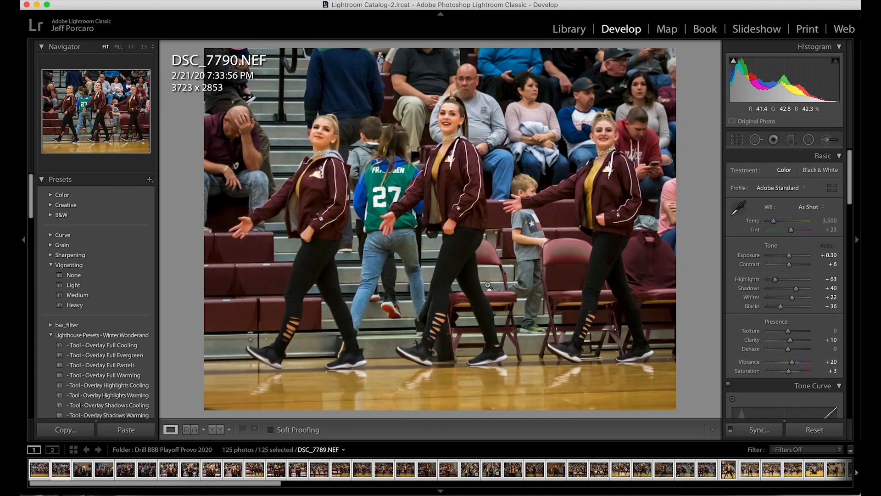
key("Right")
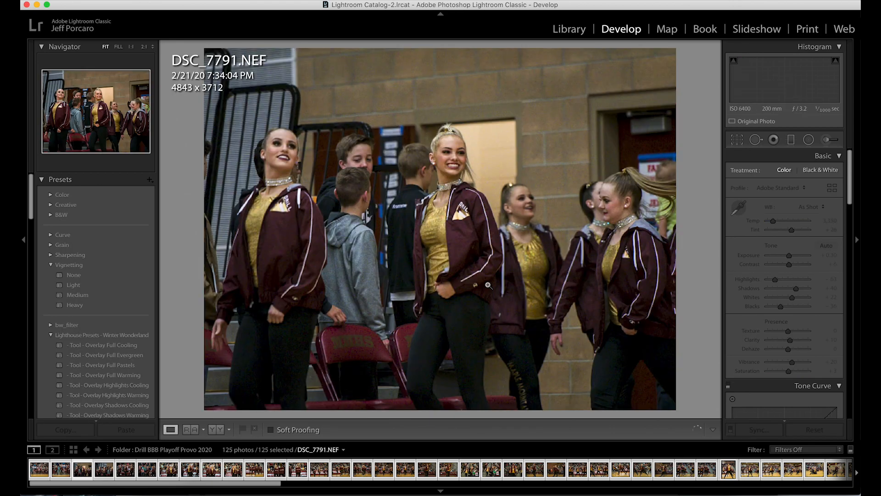
key("equal")
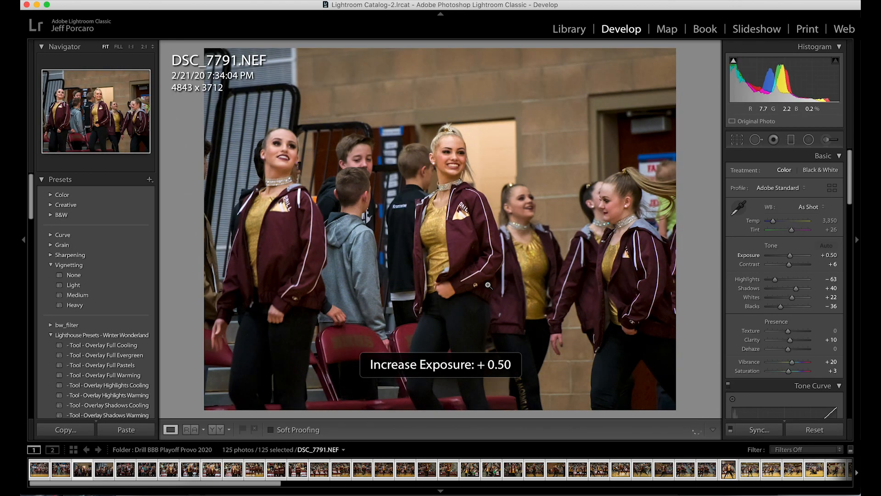
key("r")
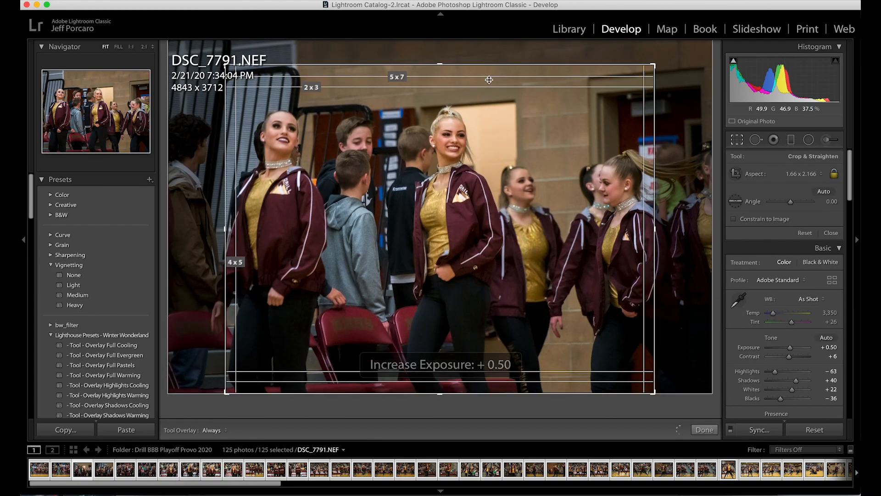
left_click_drag(485, 113, 519, 129)
key("Return")
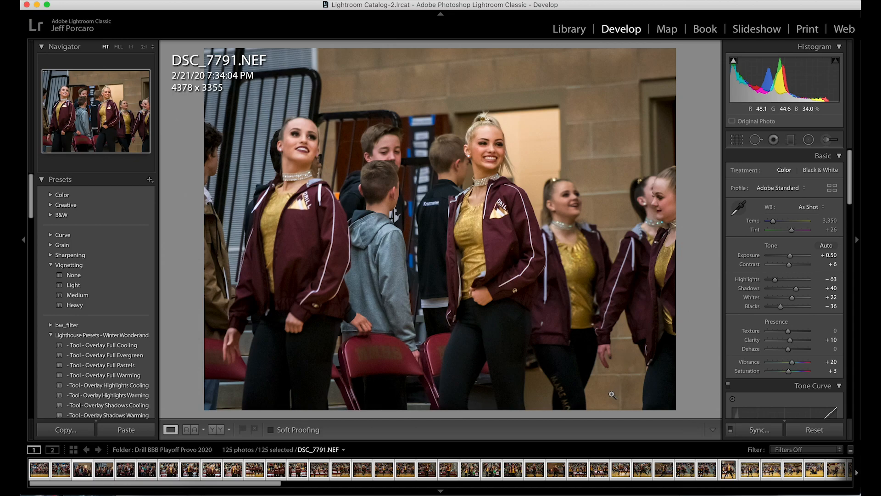
Return to the library grid and add the keywords MMHS and Maple Mountain to all selected photos
left_click(569, 28)
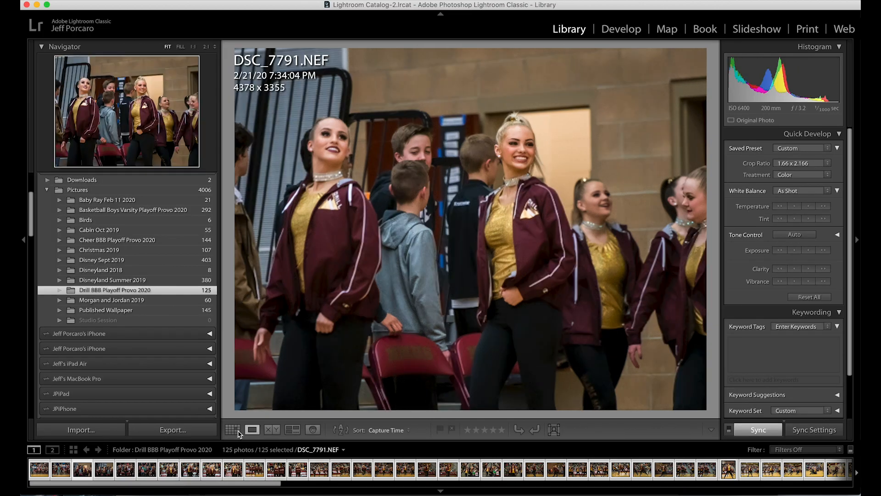
left_click(233, 430)
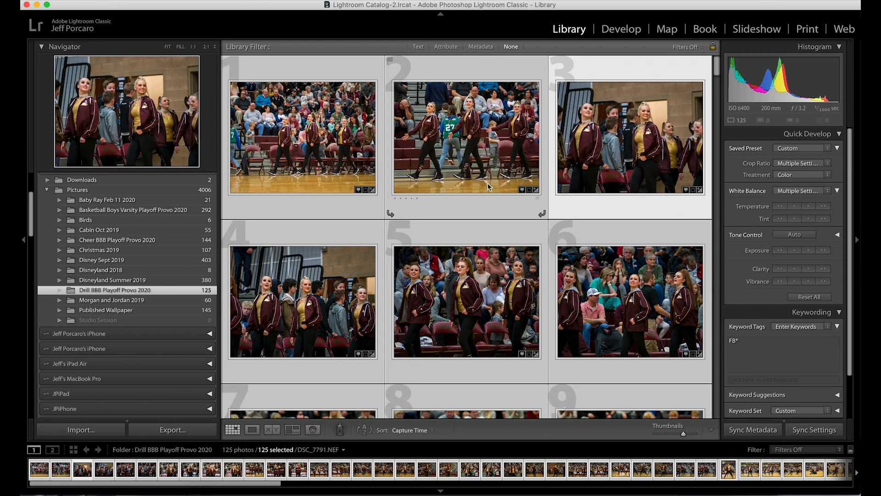
left_click(762, 354)
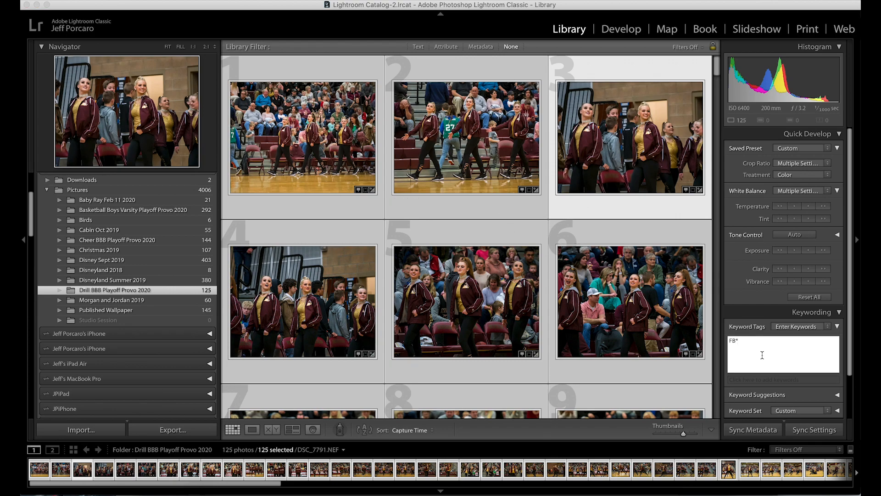
type("MMHS")
key("Return")
type("Mapl")
key("Down")
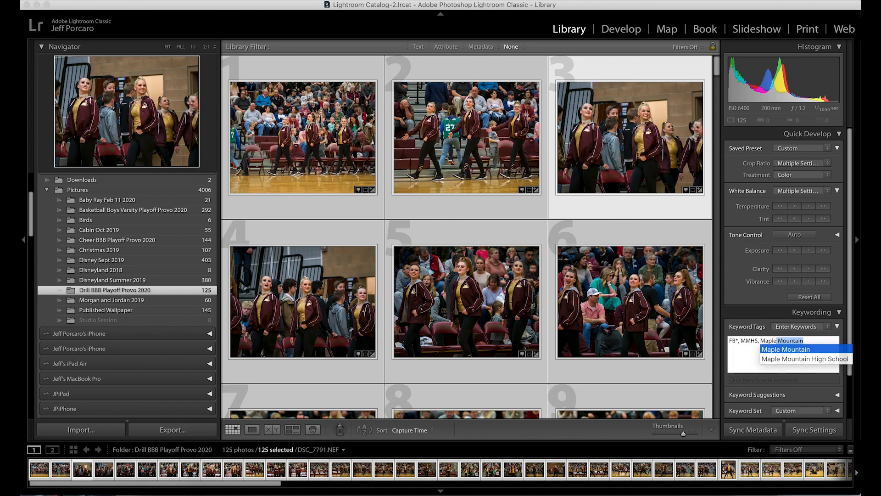
key("Return")
Add the keywords Golden Eagle, Elleves and Halftime Performance to the selected photos
type("Gol")
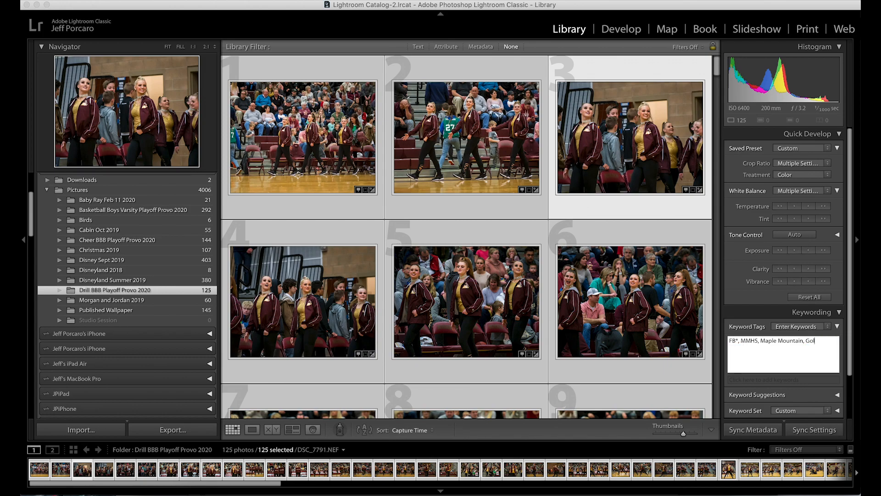
type("eden Eagle")
key("Return")
type("Elleves")
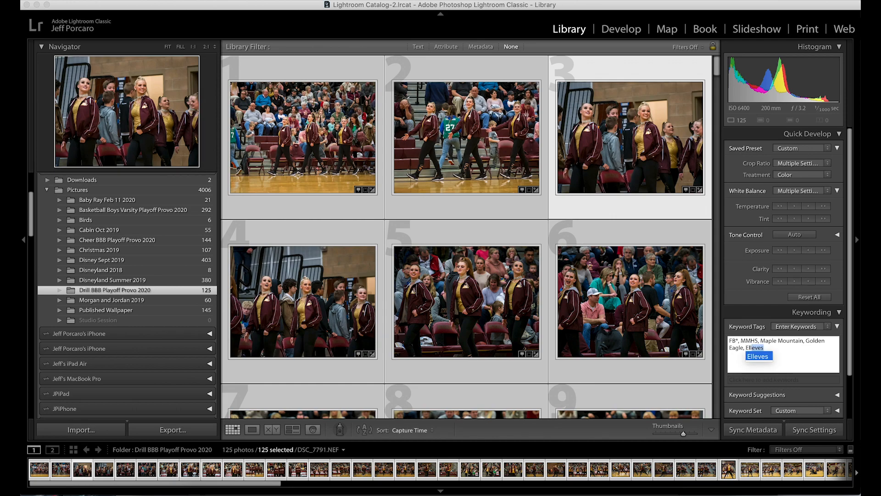
type(",")
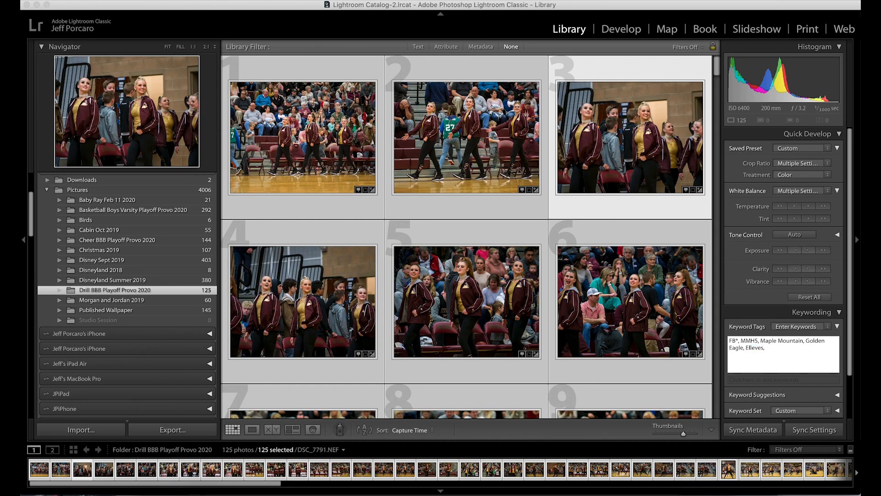
type(" Halftime Performance")
key("Return")
Add the keywords Boys, Varsity, Basketball, Provo, UHSAA, Playoff and 2020, and apply the list to the selected photos
type("Boys, Varsity")
key("Return")
type("Basketball")
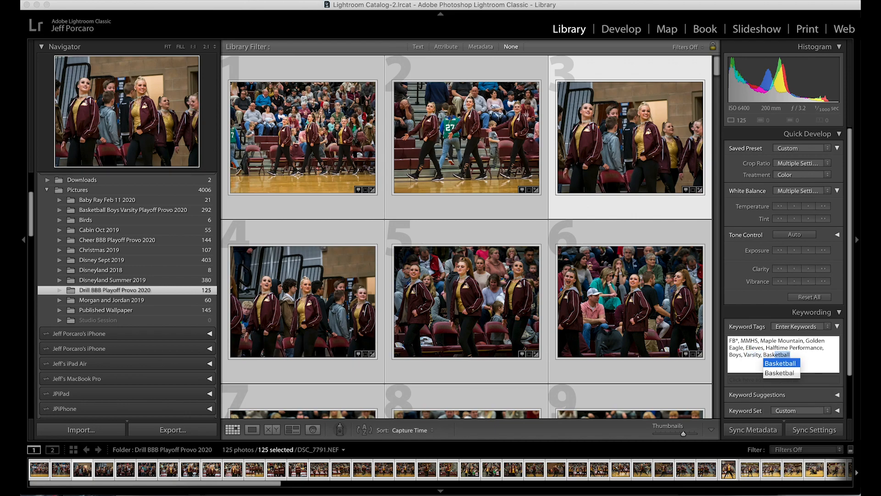
type(", Provo")
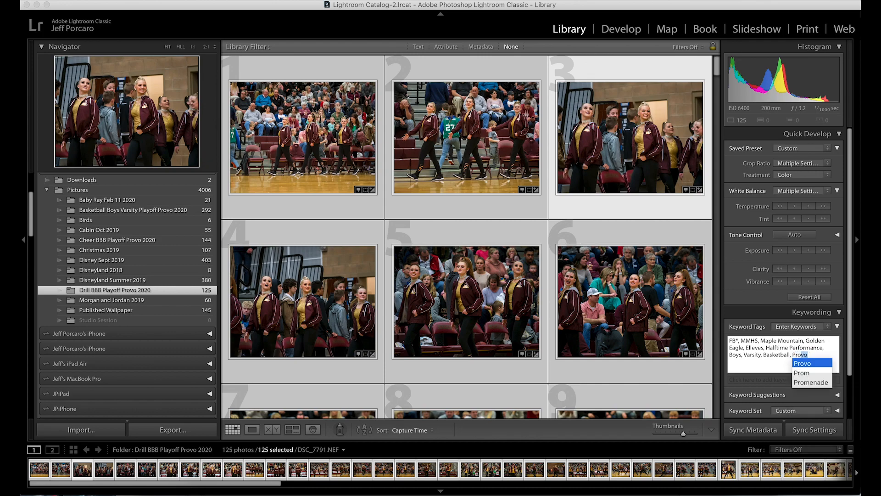
type(", ")
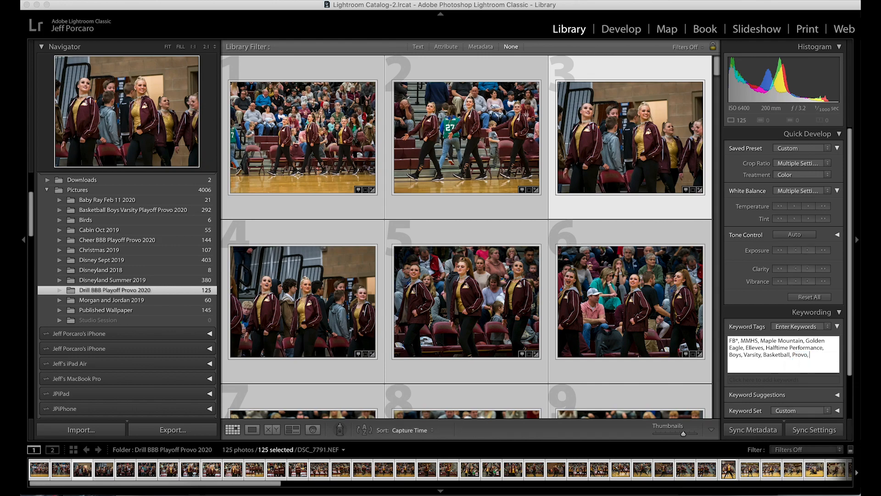
type("UHSAA, Playoff, 2020")
key("Return")
key("Return")
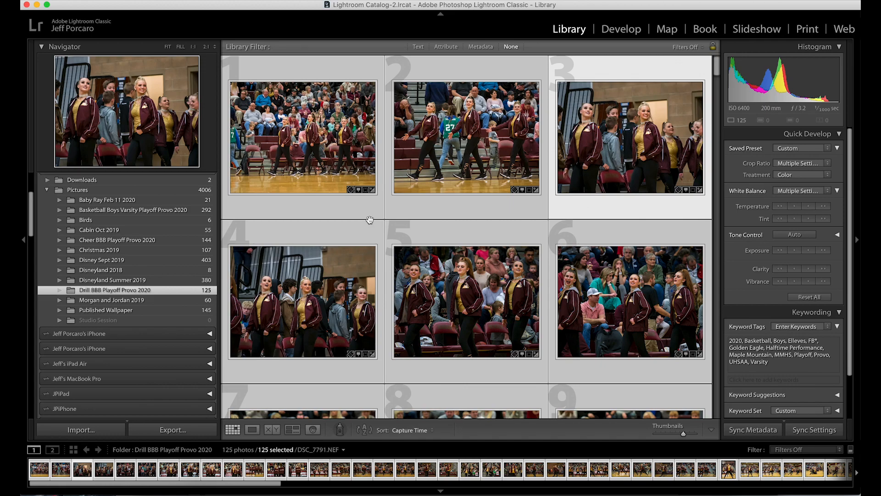
Start a new SmugMug gallery in the Drill 2019-2020 set and name it BBB Playoff Provo 2020
scroll(162, 257, "down", 4)
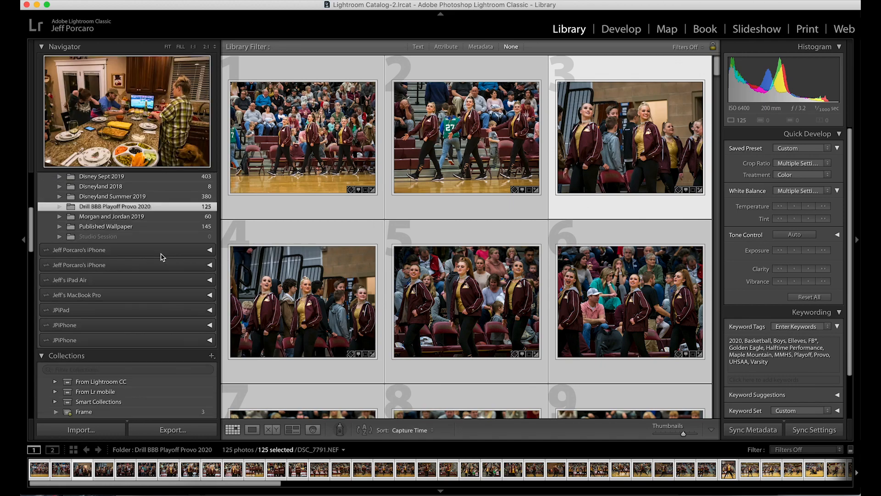
scroll(162, 257, "down", 10)
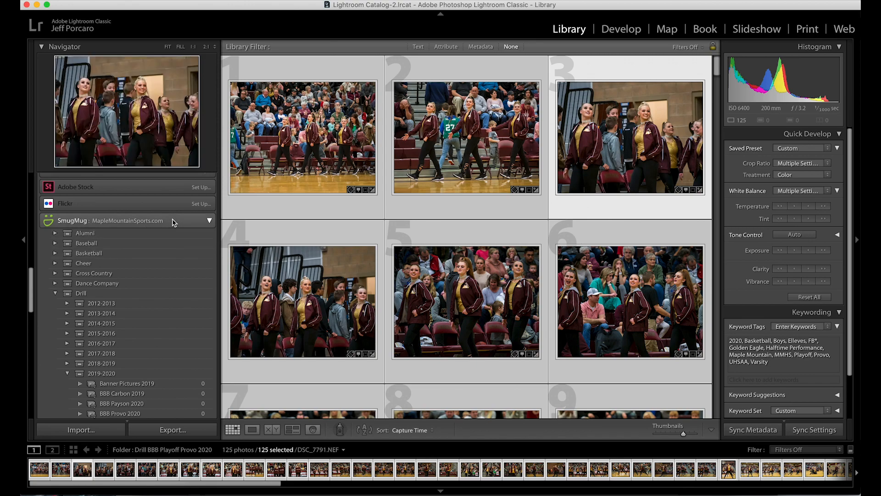
scroll(158, 306, "down", 2)
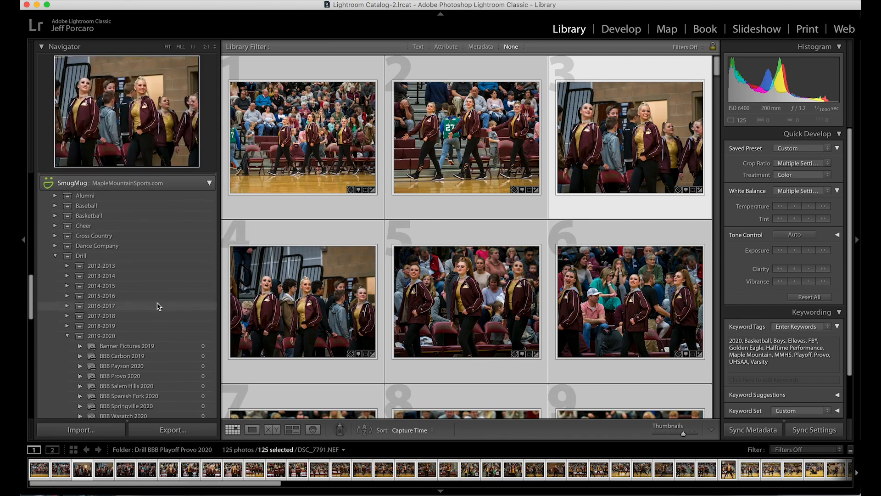
right_click(153, 338)
left_click(183, 342)
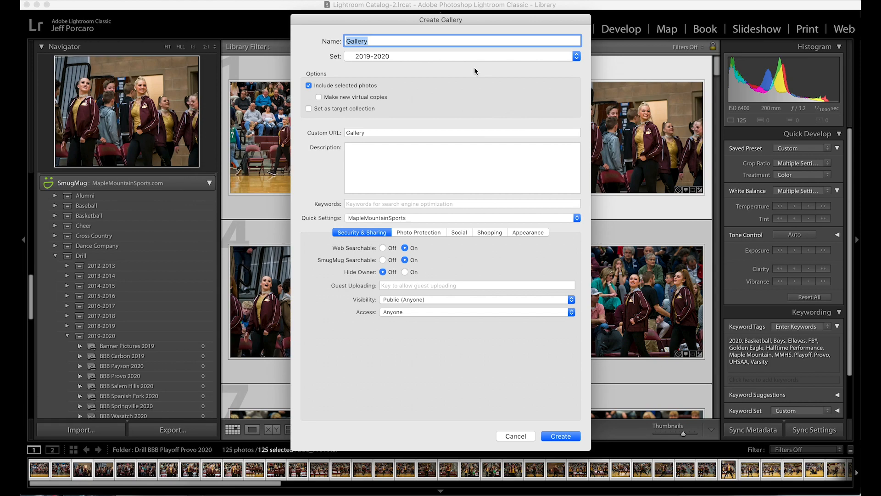
type("BBB Playoff Provo 2020")
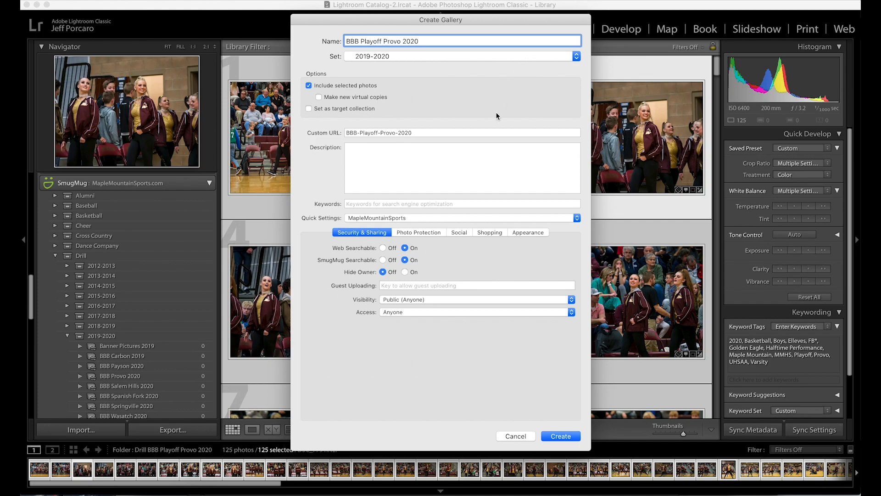
Create the gallery with the description "Elleves halftime performance at the Boys Varsity Playoff game against Provo on Feb21, 2020" and publish its photos
left_click(444, 160)
type("Elle")
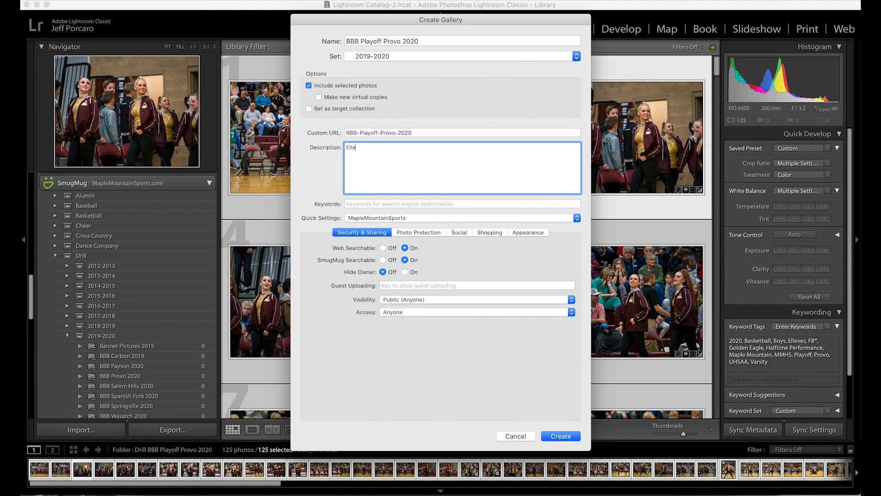
type("ves halftime performande at the Boys Varsity Playo")
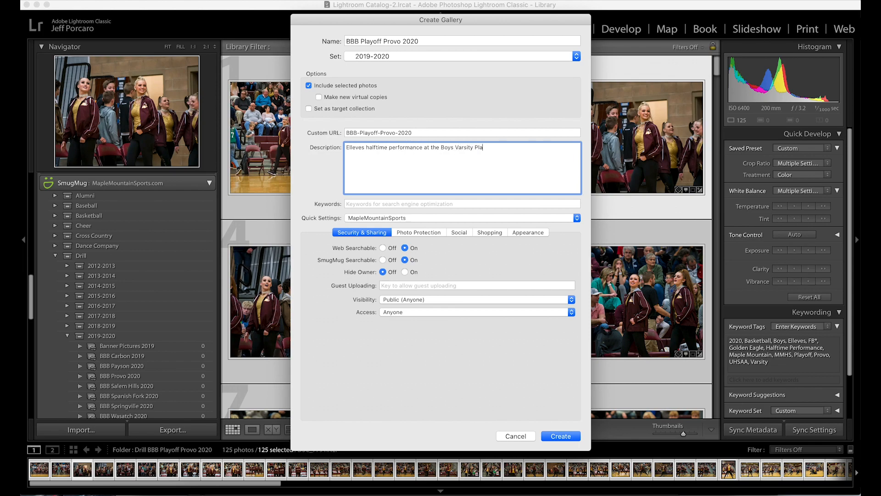
type("ff game against Provo on Feb21, 2020")
key("Return")
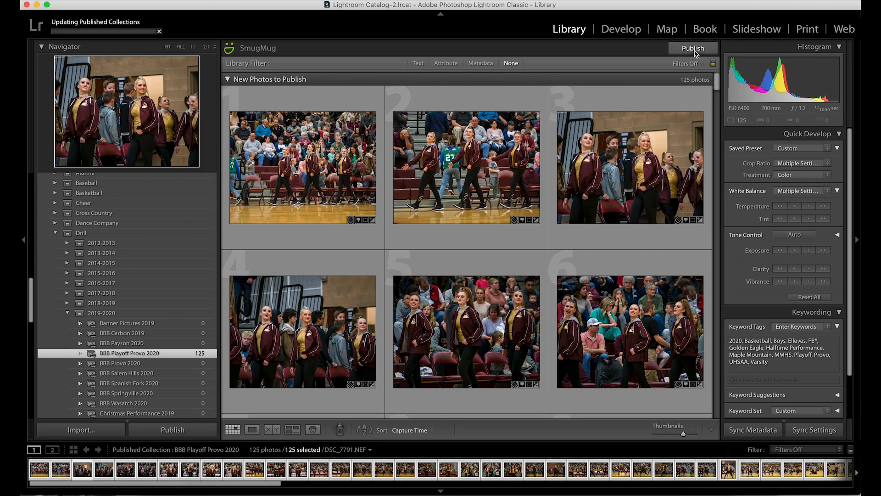
left_click(695, 51)
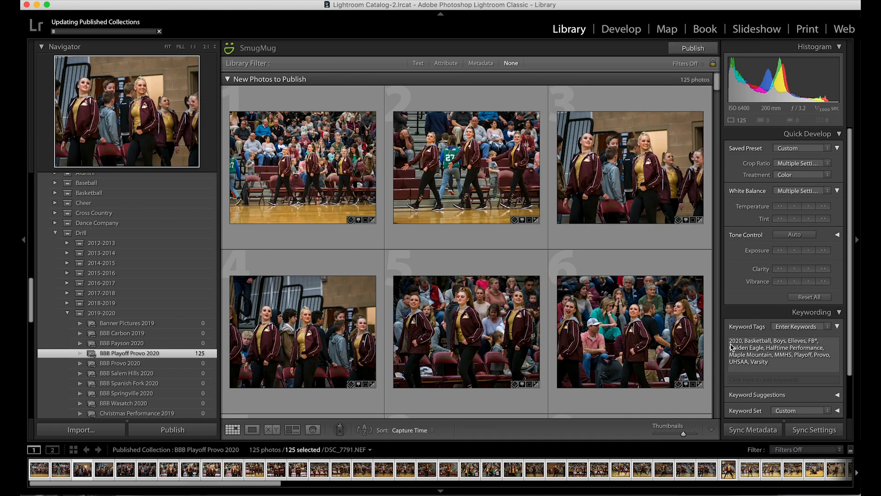
scroll(157, 343, "down", 10)
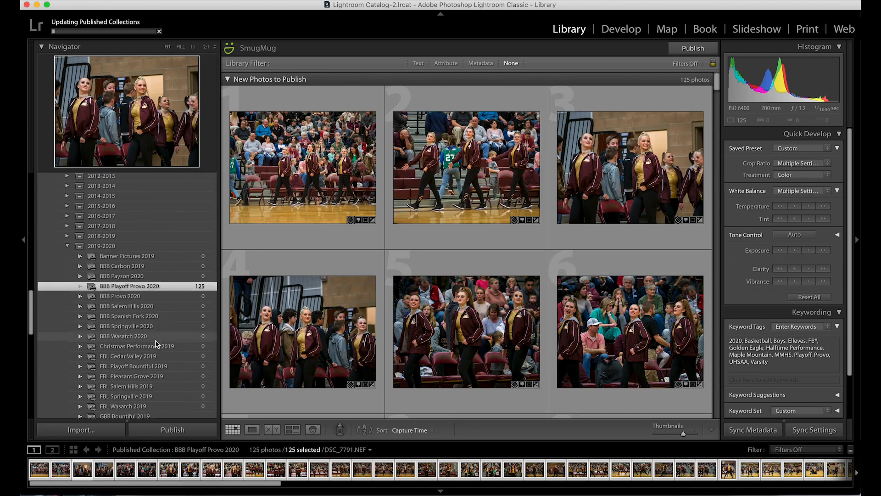
scroll(157, 343, "down", 8)
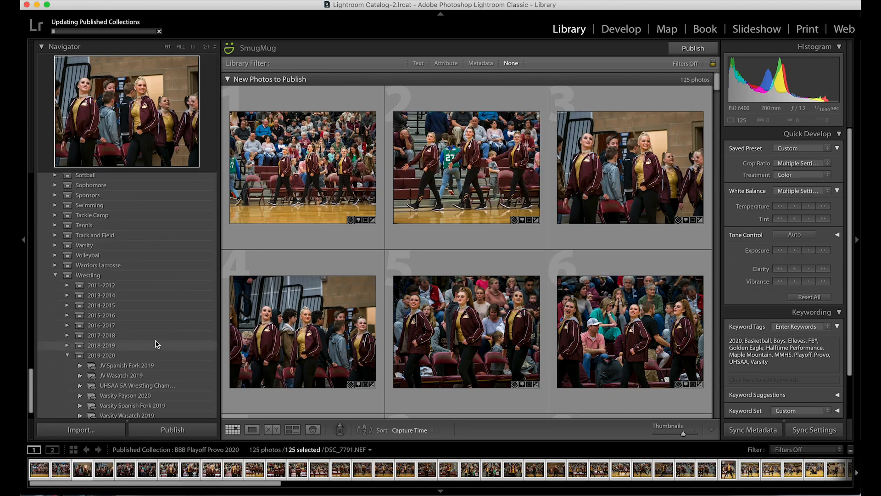
scroll(157, 344, "up", 10)
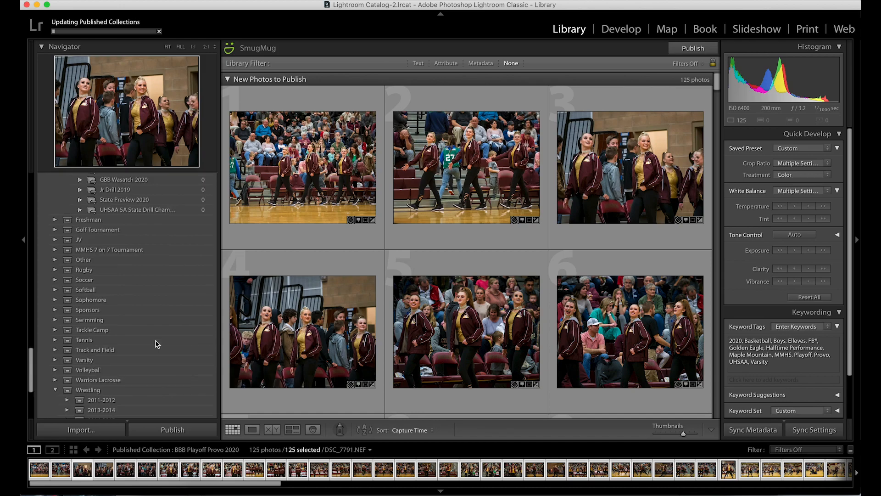
scroll(157, 343, "up", 8)
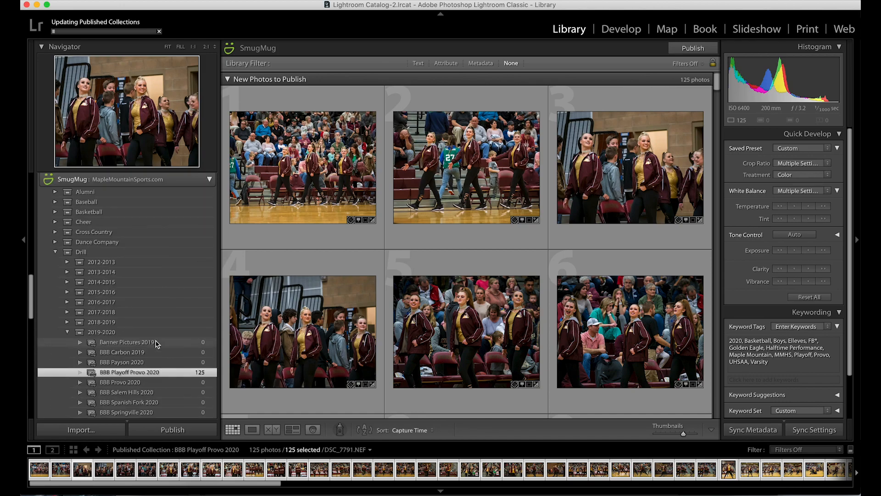
scroll(157, 344, "up", 5)
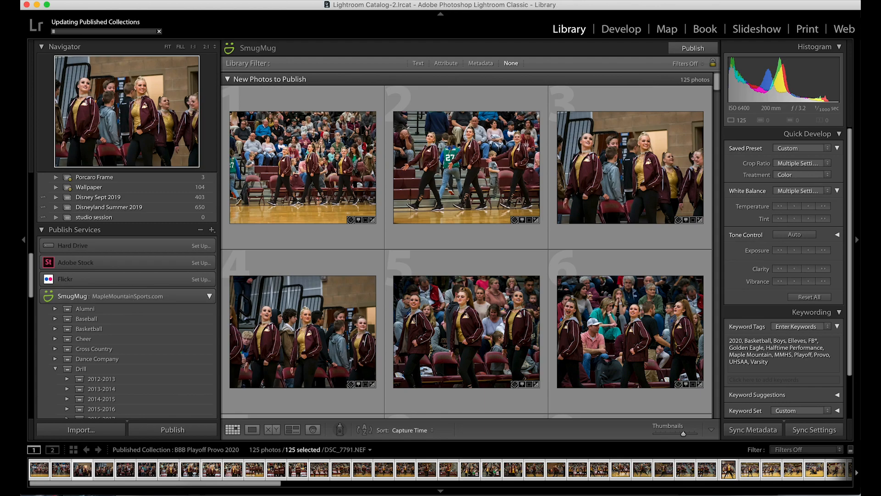
Review the 2020 copyright preset in the Watermark Editor and close the editor without changing it
left_click(37, 29)
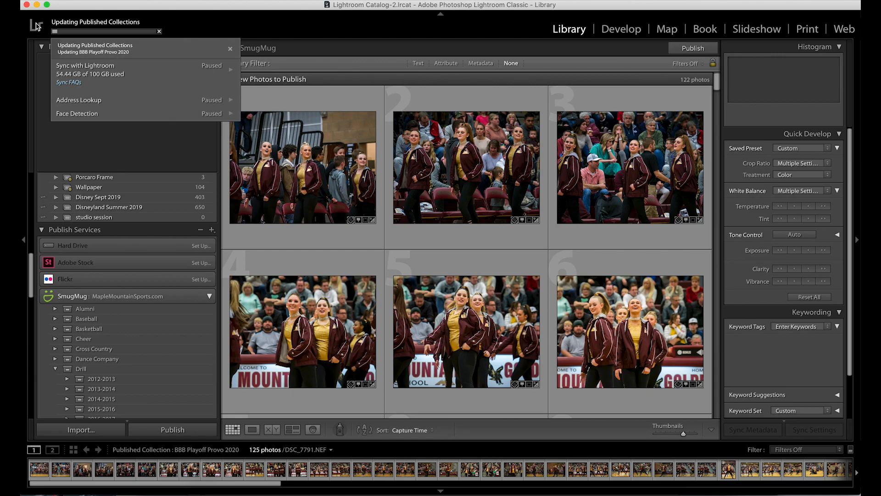
left_click(65, 9)
left_click(124, 0)
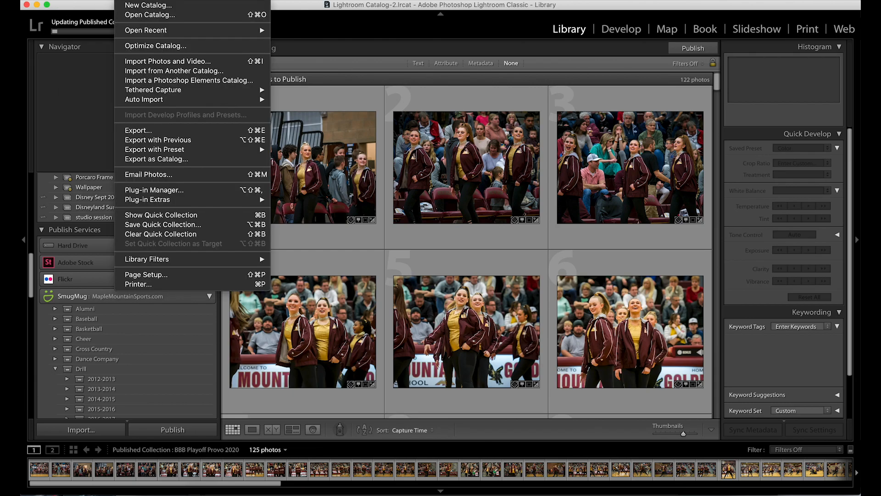
mouse_move(114, 0)
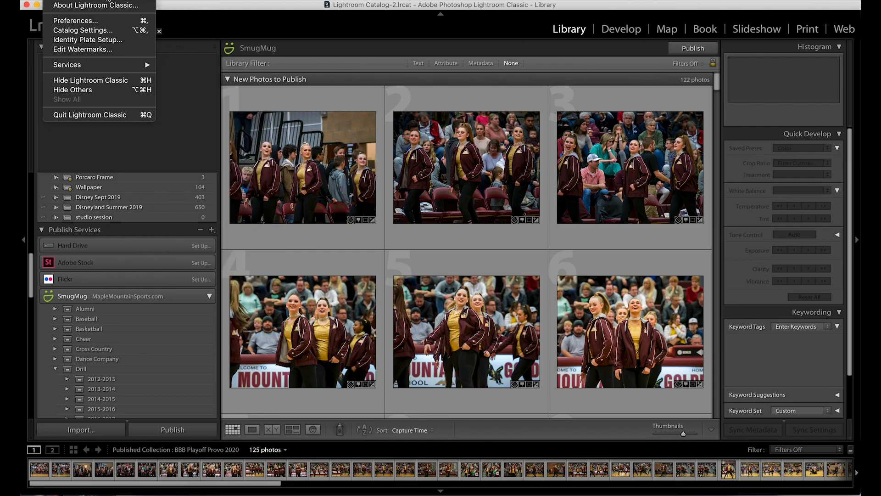
left_click(97, 49)
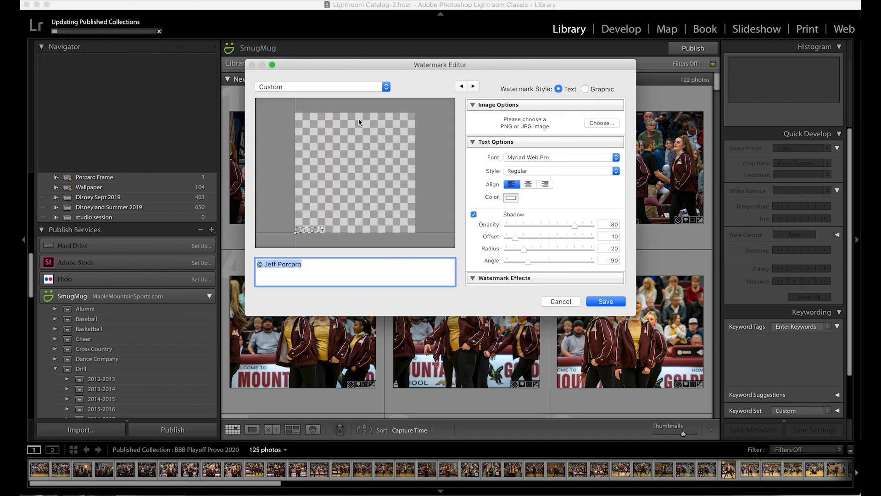
left_click(387, 87)
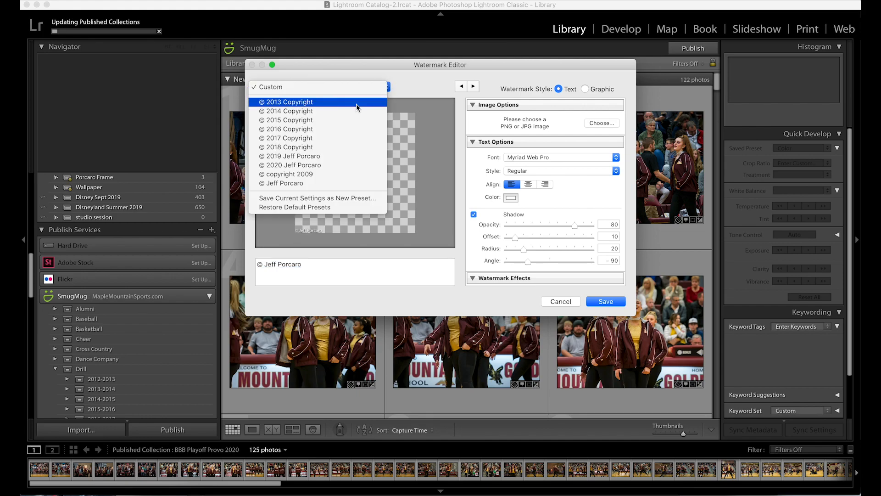
left_click(332, 166)
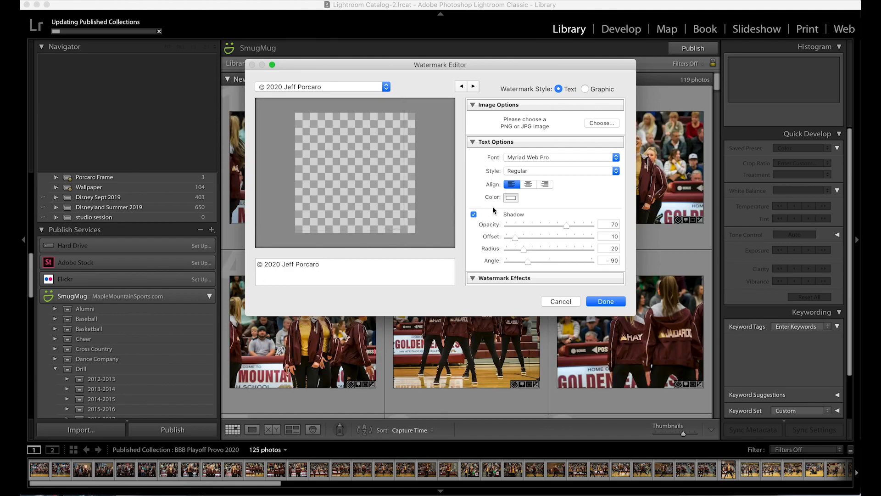
left_click(564, 303)
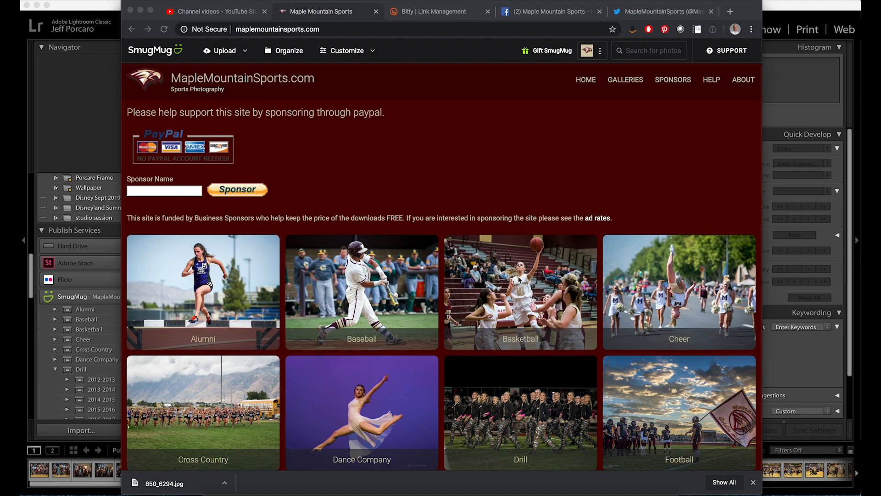
In the browser, open the BBB Playoff Provo 2020 gallery in the Drill 2019-2020 folder of MapleMountainSports.com
left_click(527, 386)
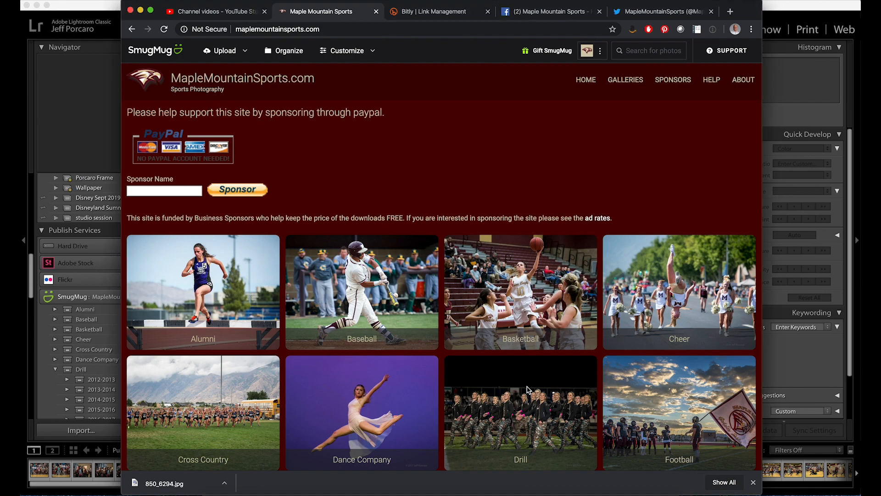
left_click(511, 408)
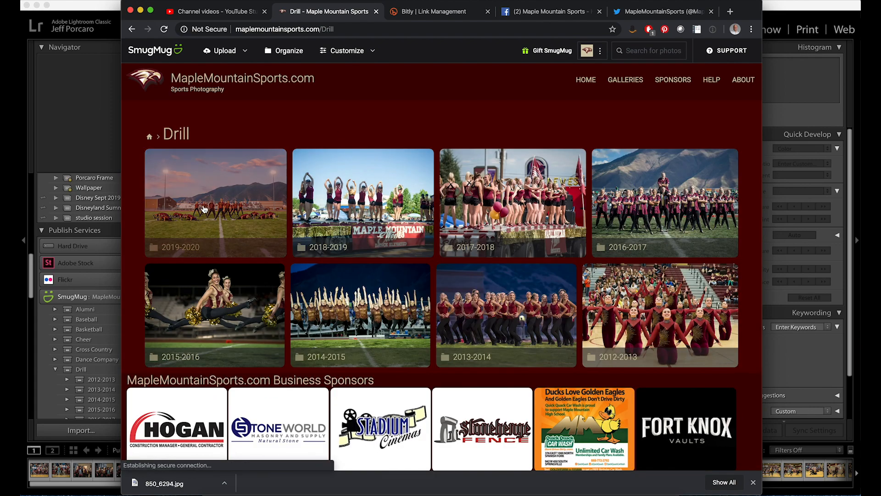
left_click(192, 221)
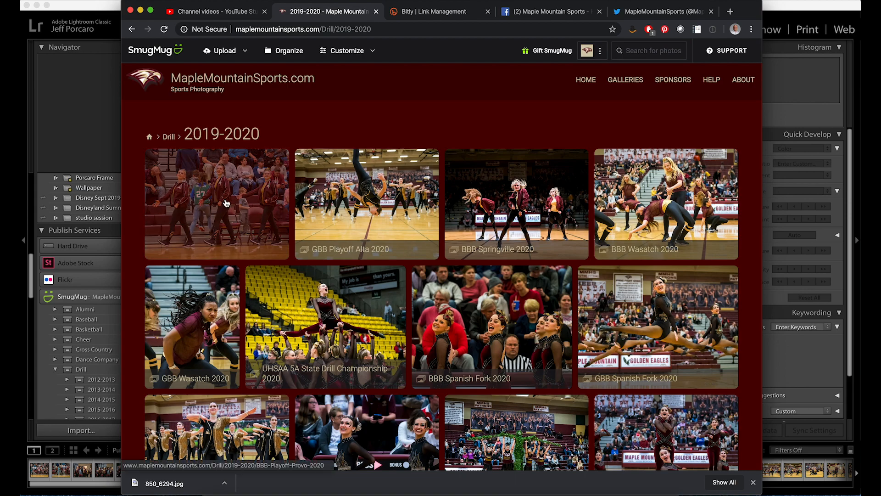
left_click(211, 205)
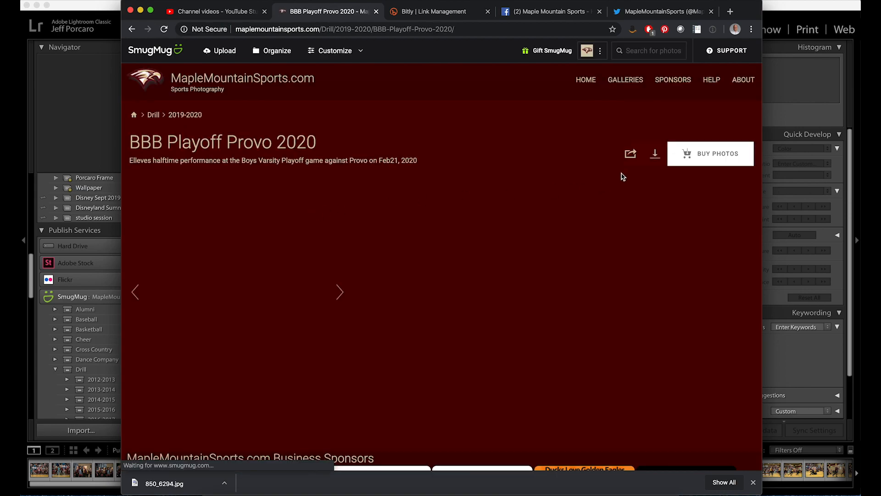
mouse_move(628, 84)
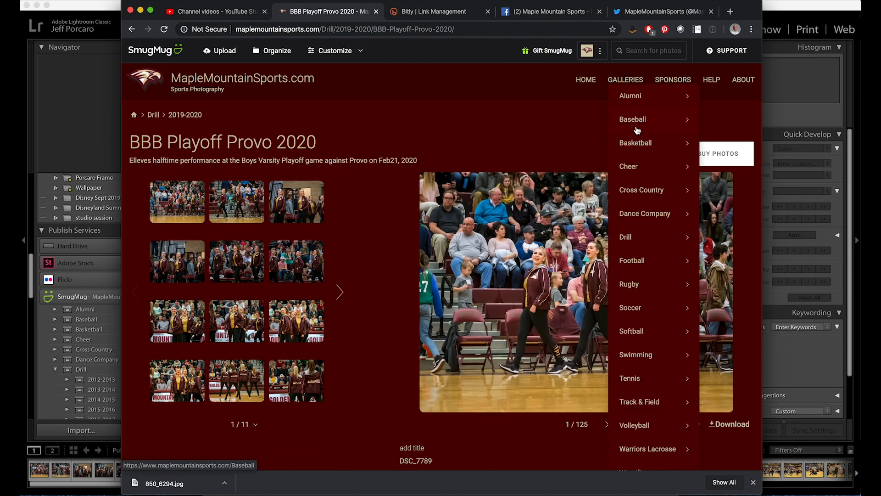
mouse_move(631, 240)
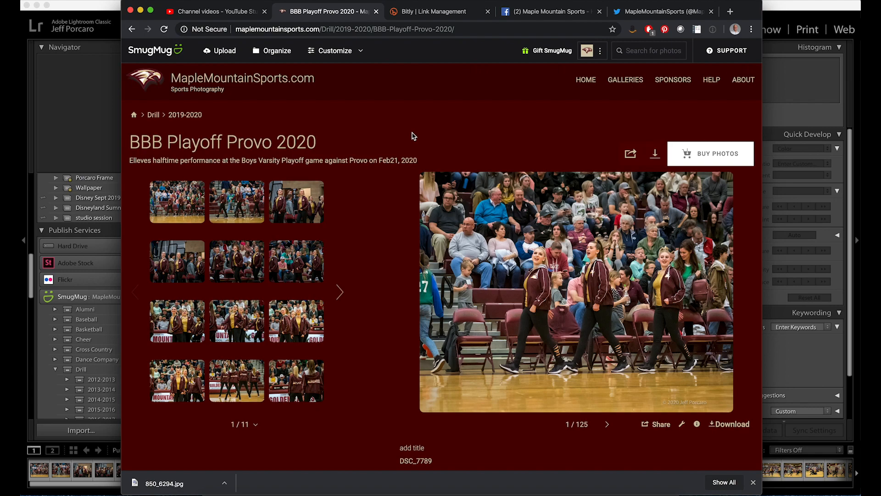
Search the gallery's photos for fb, open the matching photo 850_6149 and download it
left_click(656, 51)
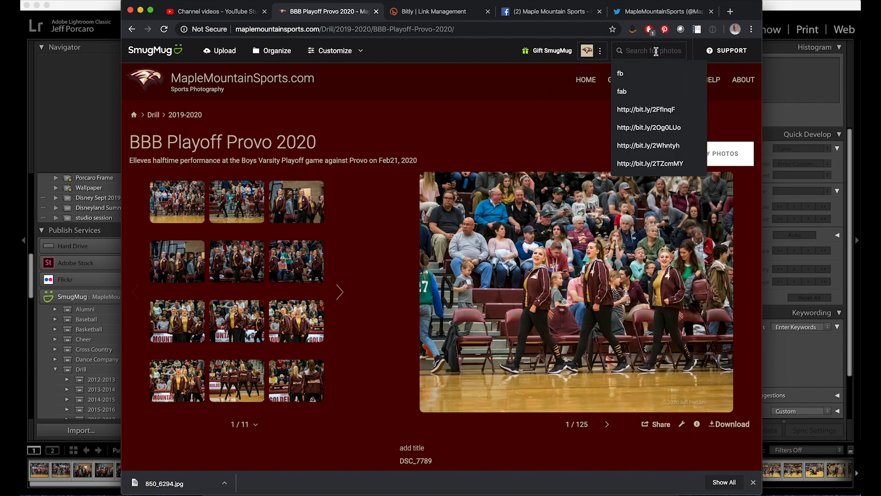
type("fb")
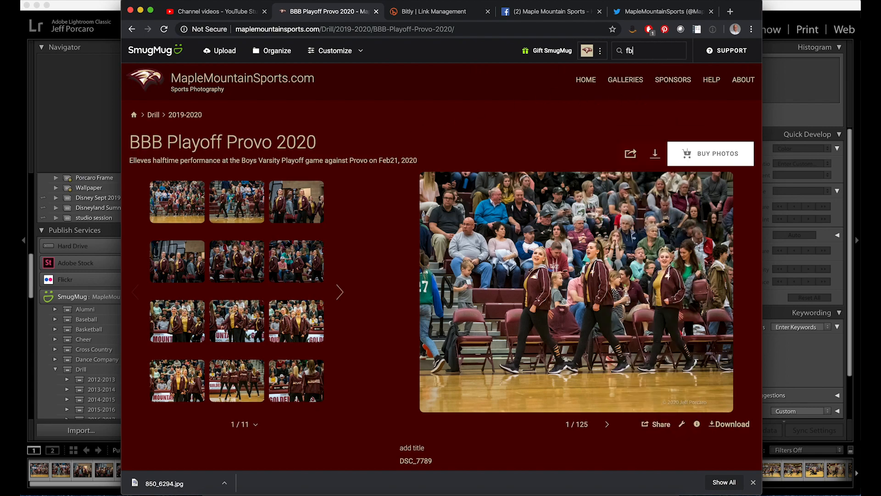
key("Return")
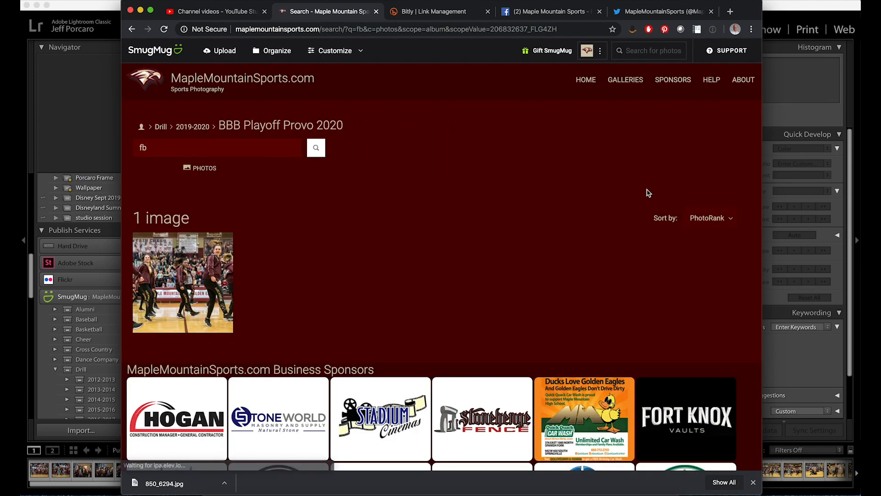
left_click(209, 292)
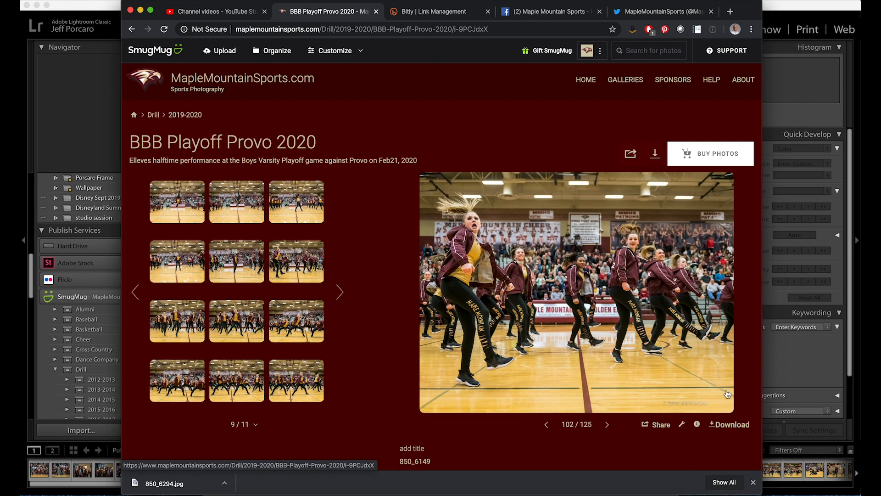
left_click(735, 429)
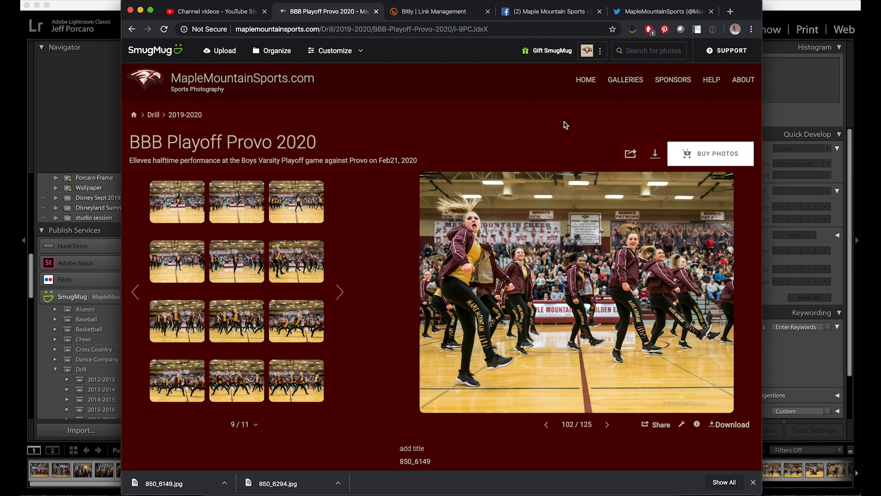
Set photo 850_6149 as the gallery's feature image, save the gallery settings and return to the 2019-2020 folder
left_click(346, 59)
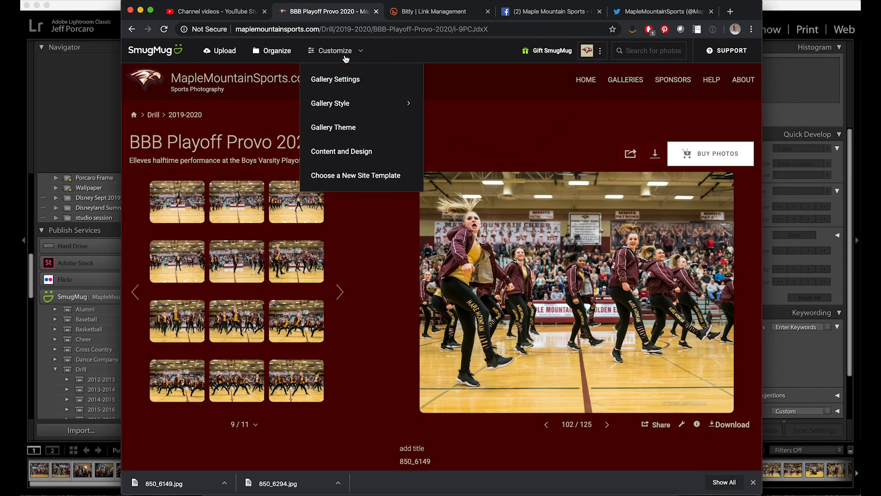
left_click(364, 83)
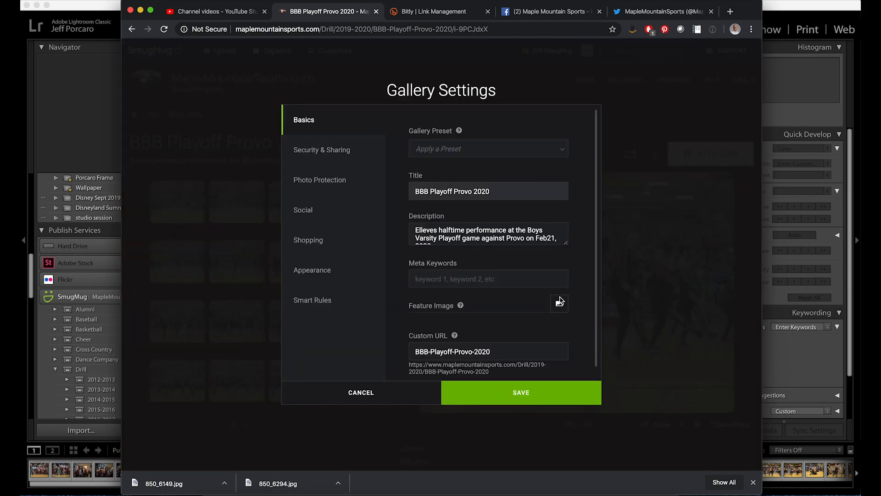
left_click(559, 303)
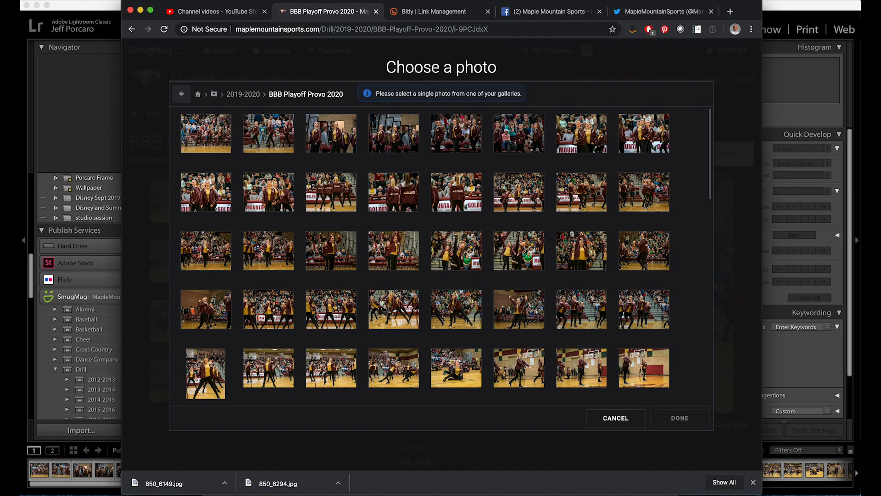
scroll(428, 277, "down", 10)
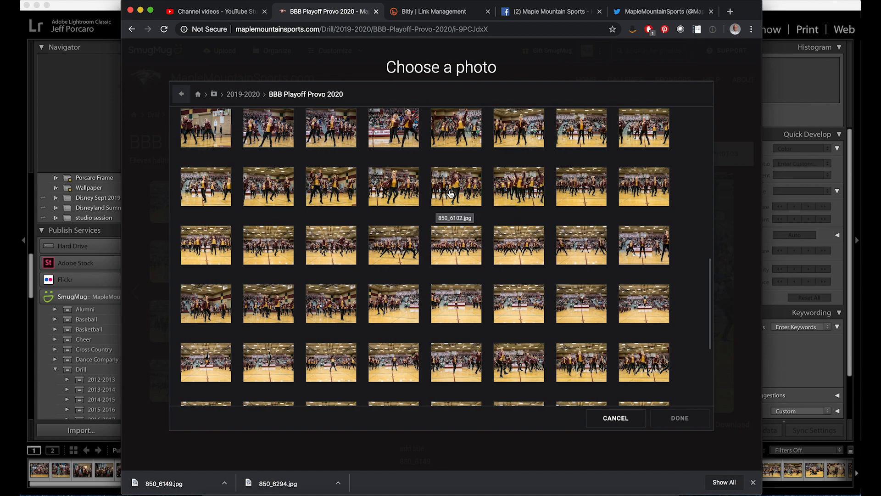
scroll(452, 202, "down", 5)
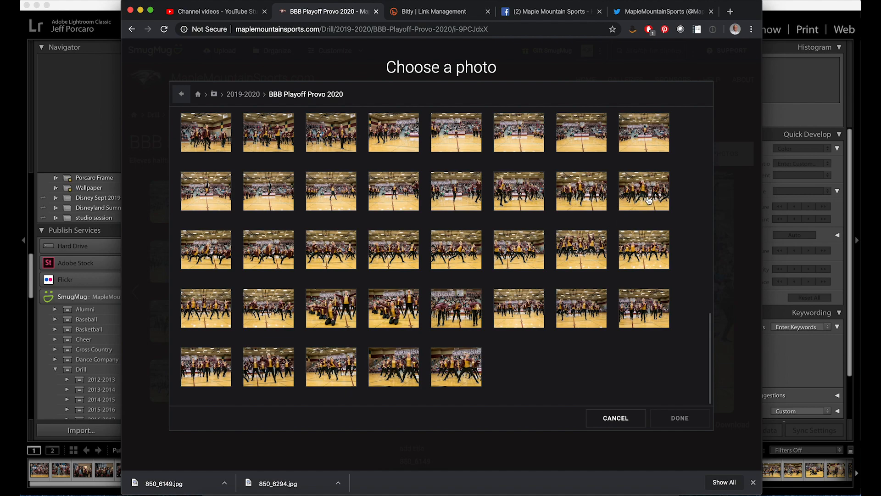
left_click(519, 202)
left_click(692, 418)
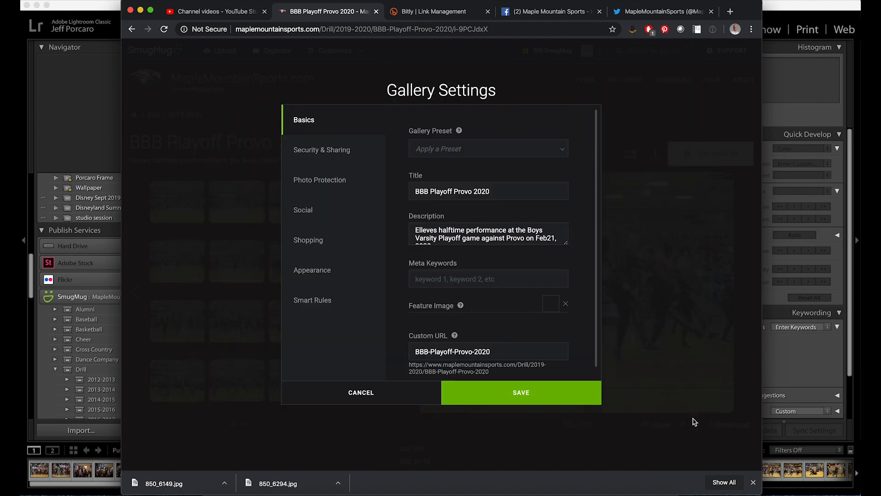
left_click(541, 397)
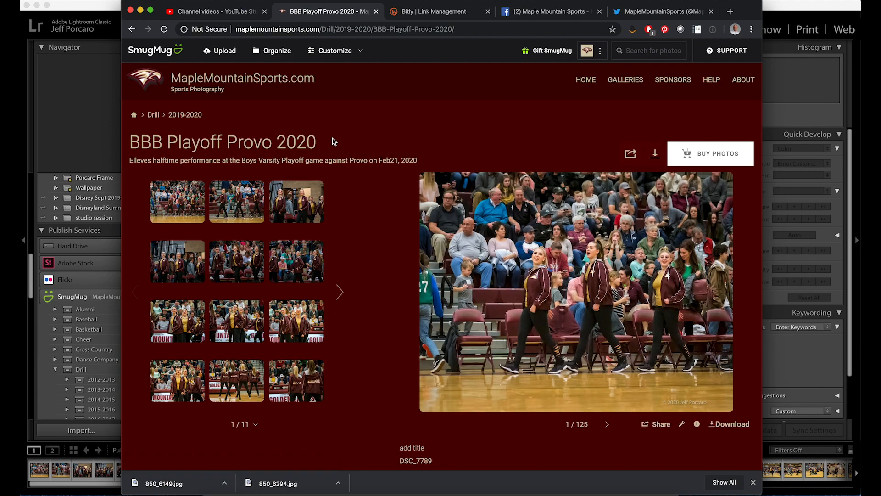
left_click(187, 115)
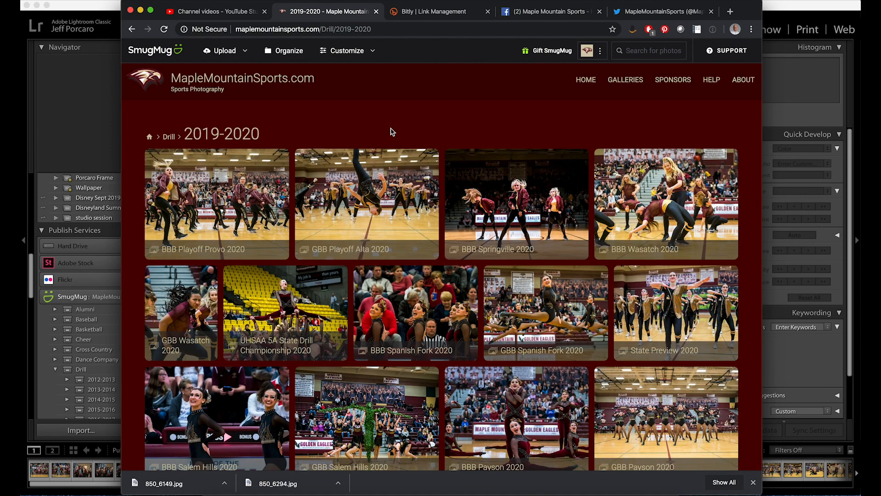
Open the BBB Playoff Provo 2020 gallery and copy its web address
left_click(228, 206)
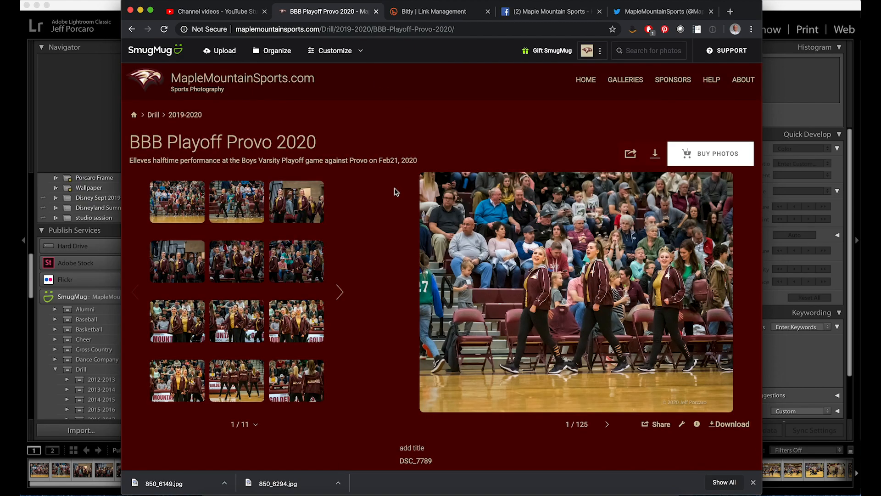
left_click(413, 31)
key("super+c")
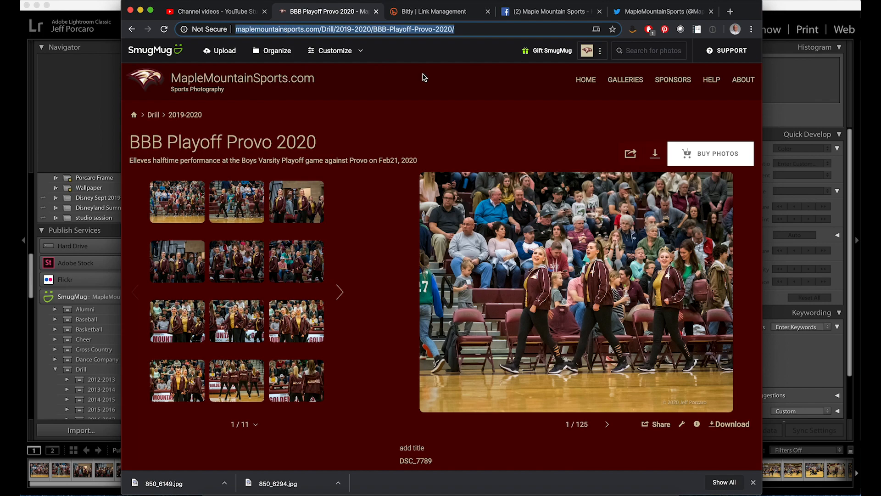
In Bitly, create a short link for the copied gallery address, copy the short link and close the link editor
left_click(431, 12)
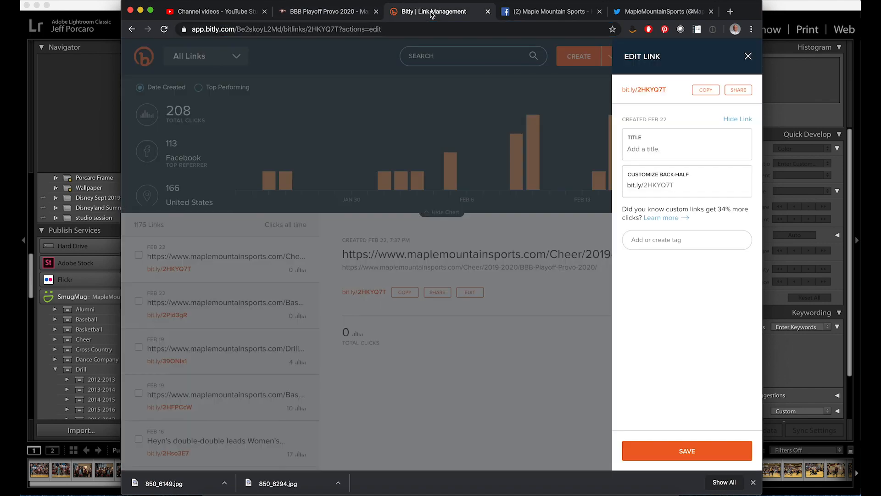
left_click(747, 56)
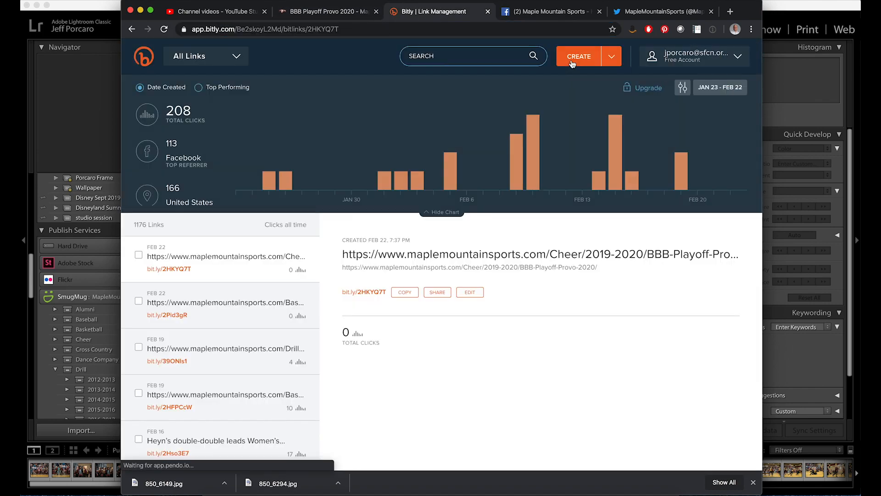
left_click(571, 63)
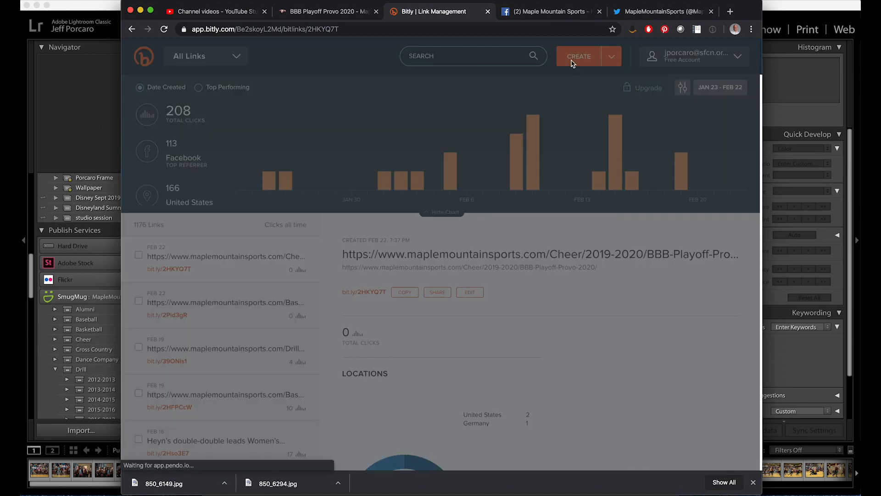
key("super+v")
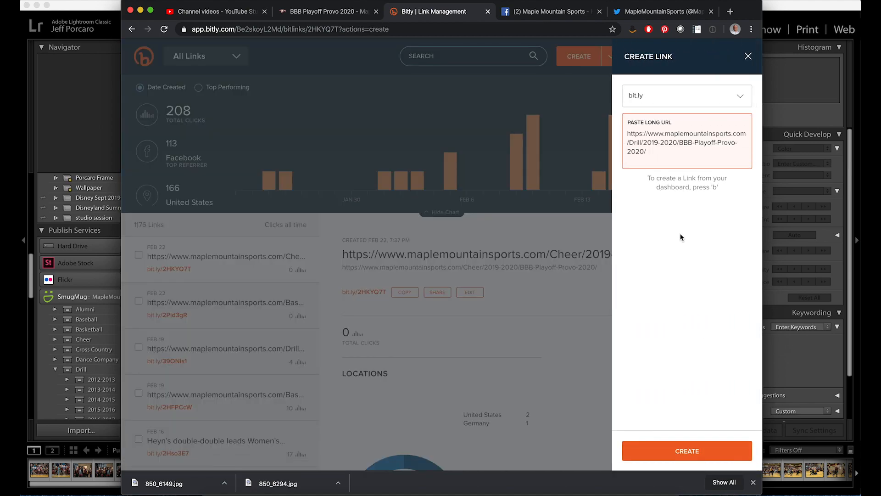
key("Return")
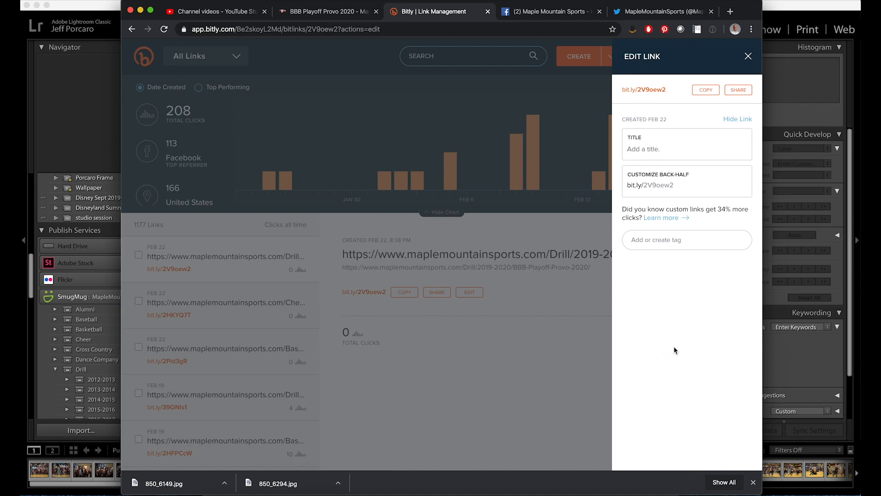
left_click(704, 91)
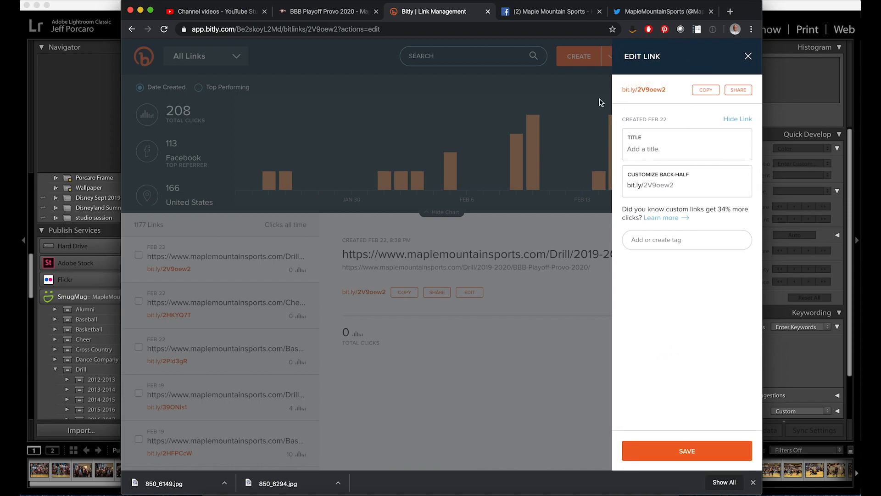
left_click(748, 58)
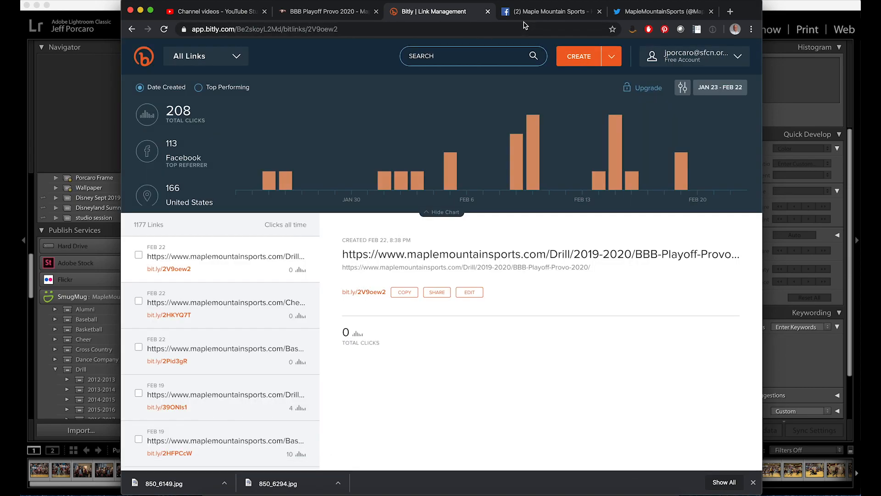
On the Maple Mountain Sports Facebook page, start a post with the copied short link, preceded by "Gallery: Elleves halftime performance"
left_click(530, 14)
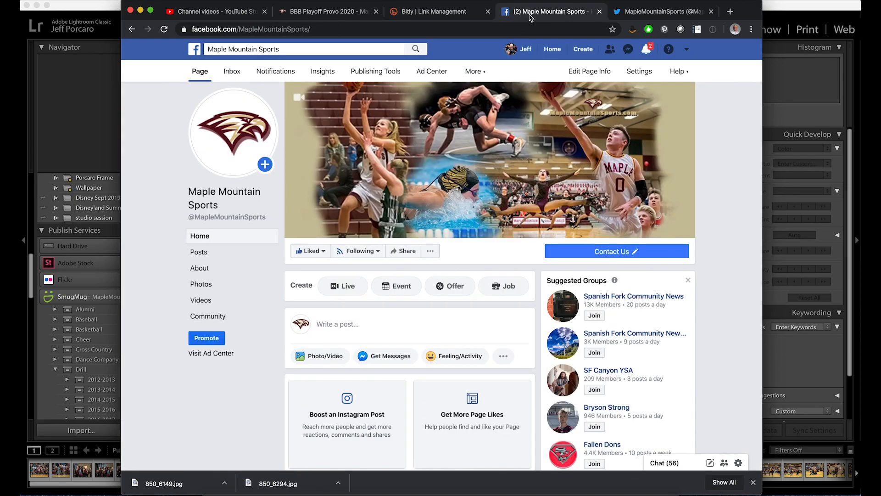
left_click(343, 324)
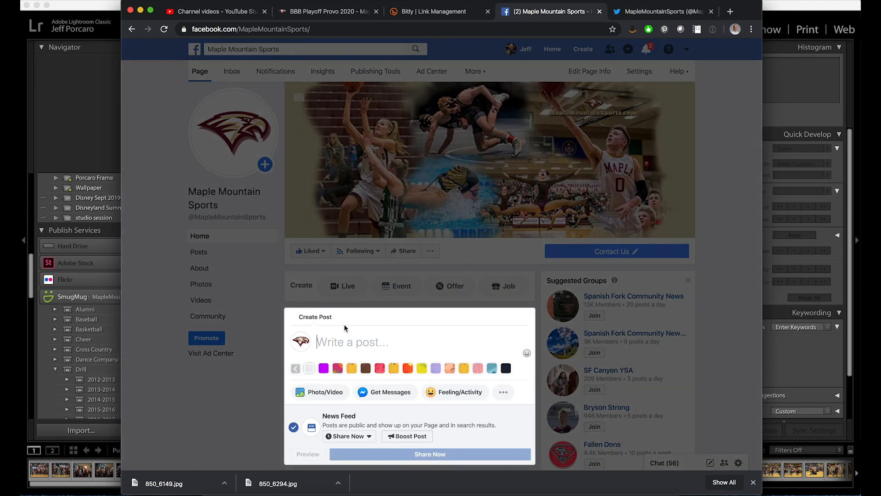
key("super+v")
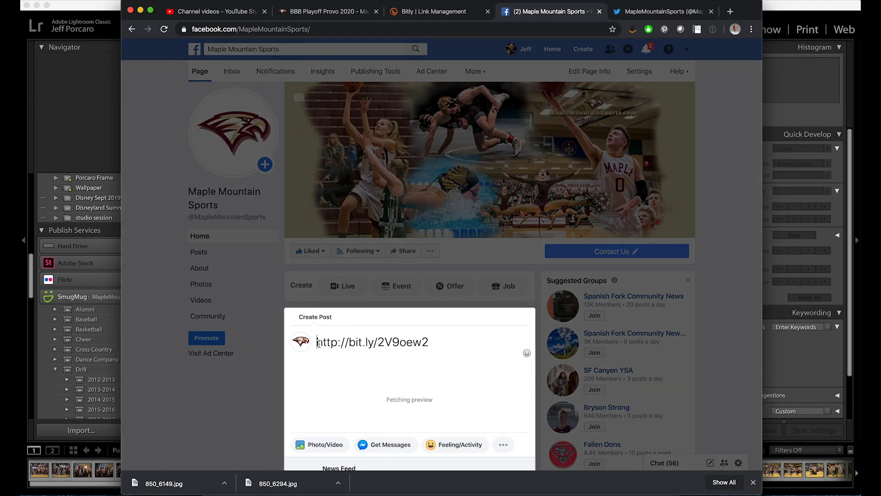
key("super+Left")
type("Gallery")
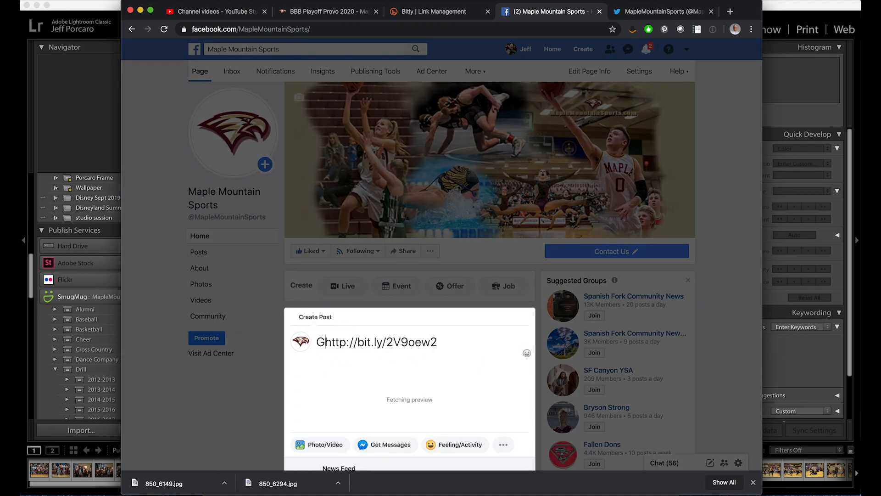
type(": ")
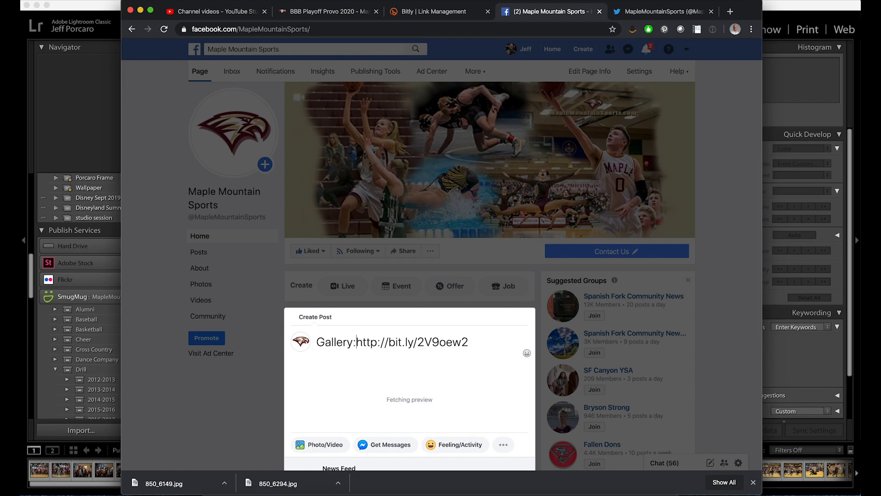
type("Elleves ")
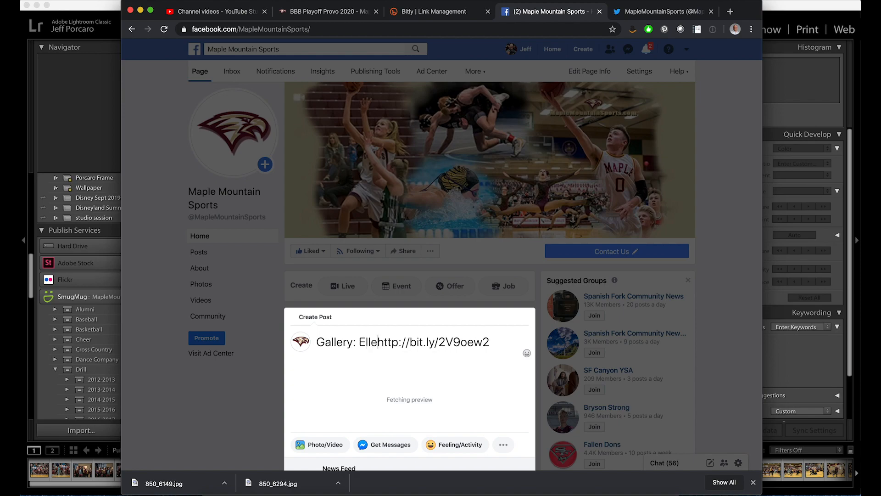
type("halftime")
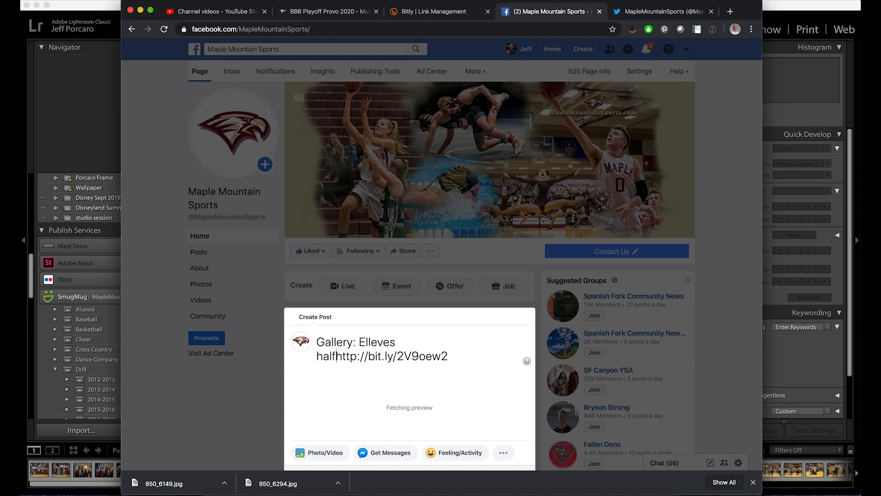
type(" performanc")
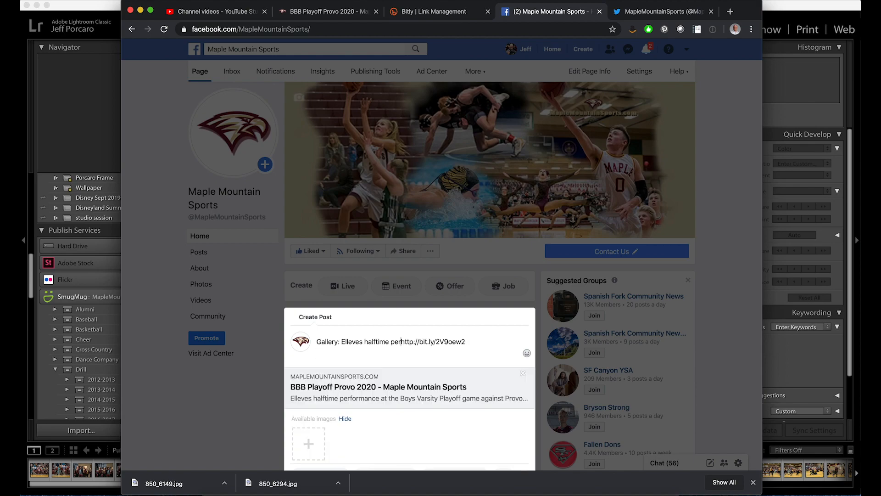
type("e ")
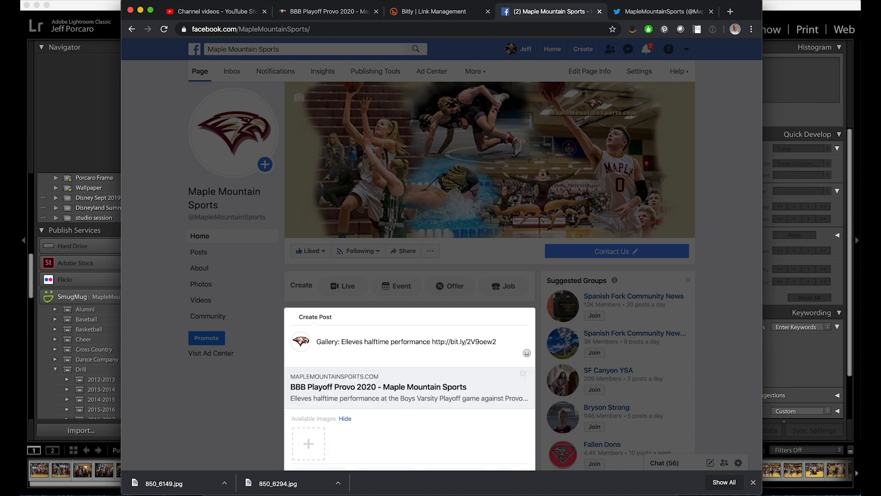
Continue the post text with "at the Boys Varsity Playoff game v Provo" and put the short link on its own line
type("ath")
key("BackSpace")
type("the ")
type("Boys Var")
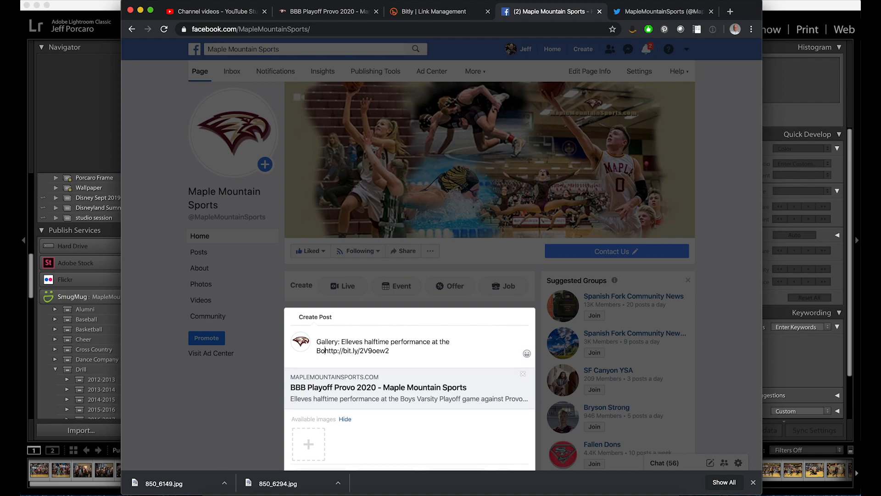
type("sity Play")
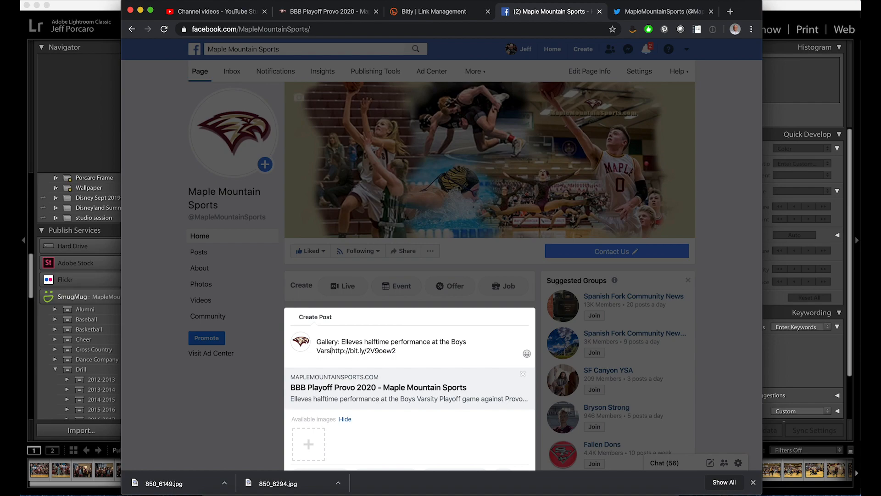
type("off game")
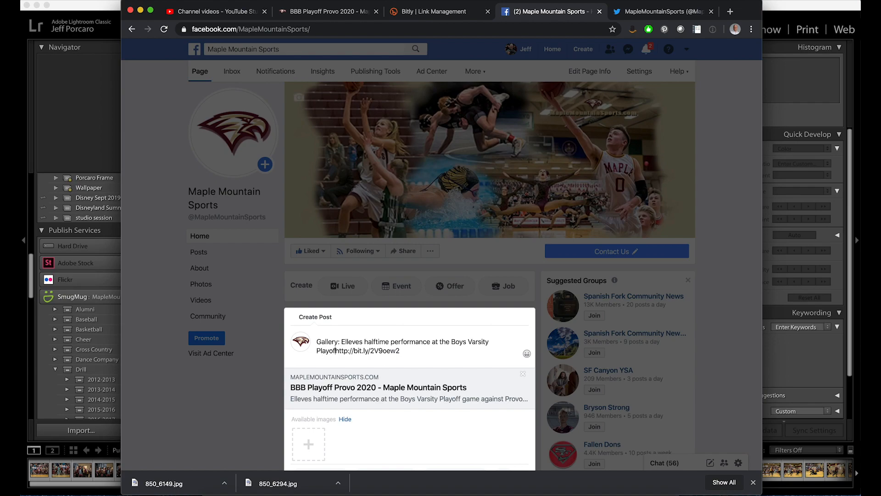
type(" v Pro")
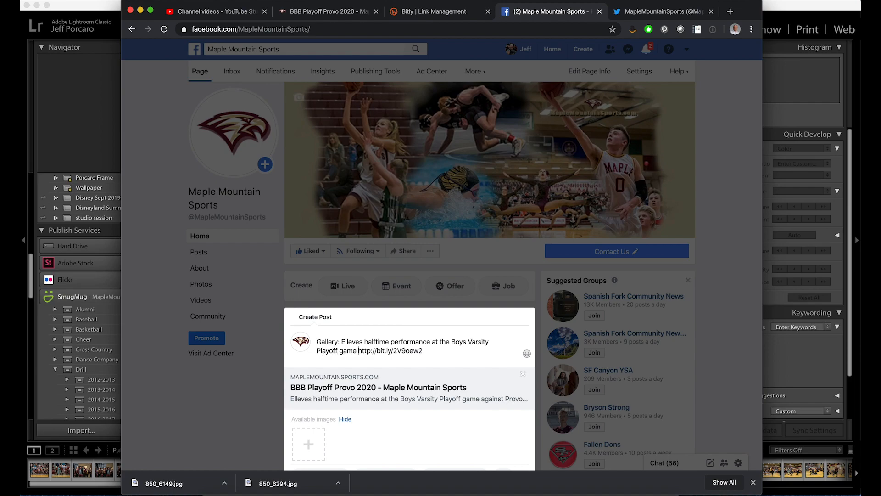
type("vo")
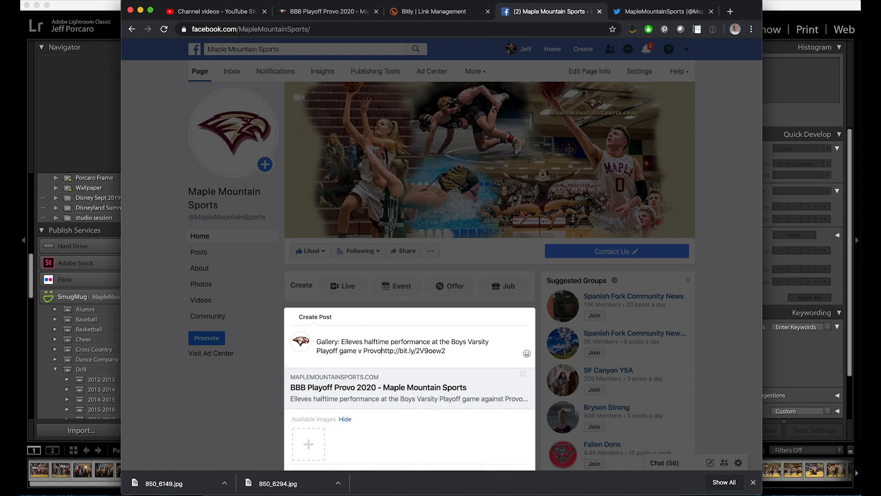
key("Return")
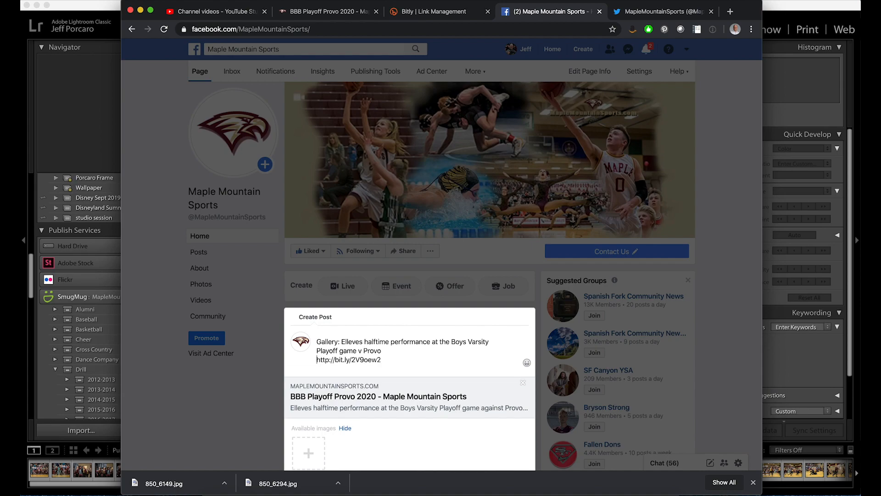
Add the hashtags #elleves and #maplemountainsports on separate lines below the short link
key("Return")
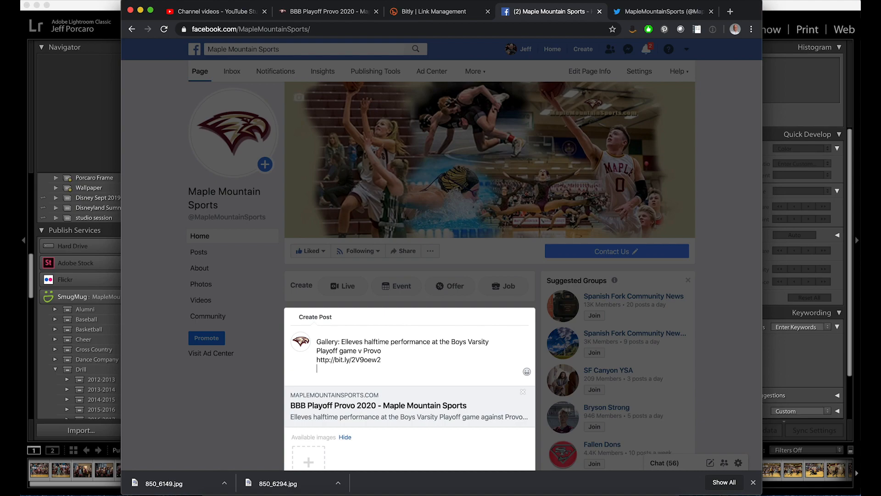
type("#elleves")
key("Return")
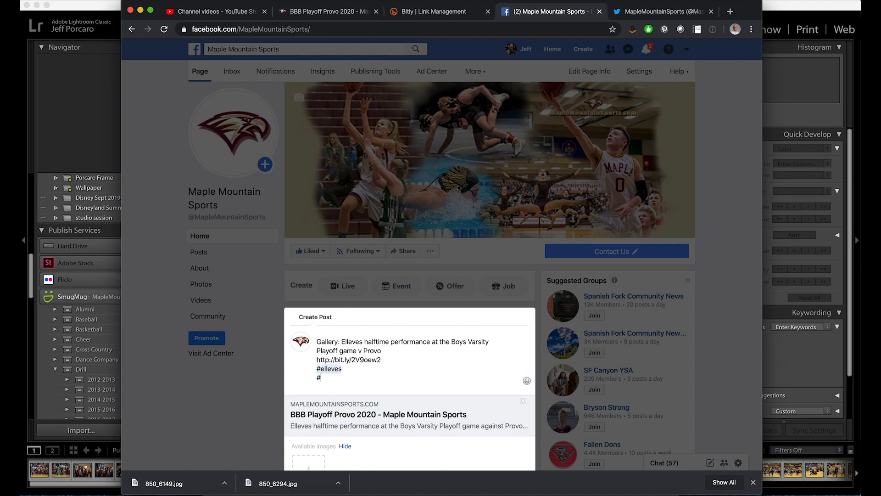
type("#maplemountainsport")
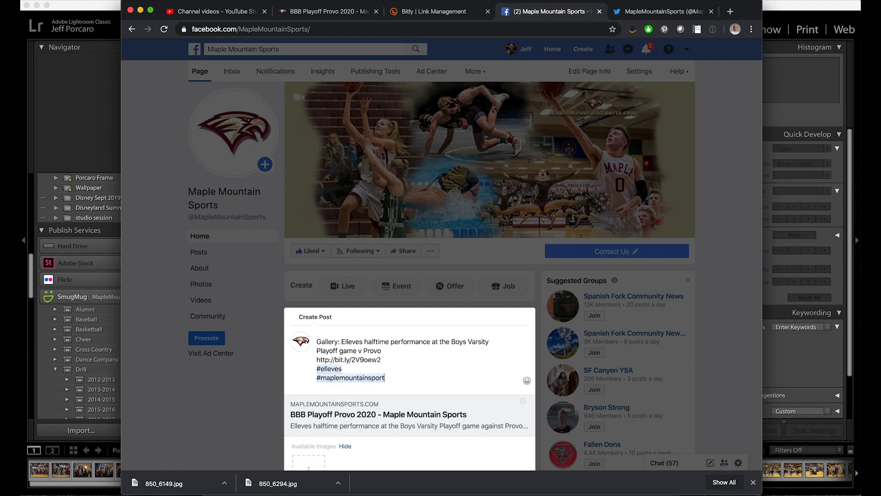
type("s")
Copy the whole post text and reload the Facebook page, discarding the draft
left_click(392, 351)
left_click_drag(320, 344, 414, 379)
key("super+c")
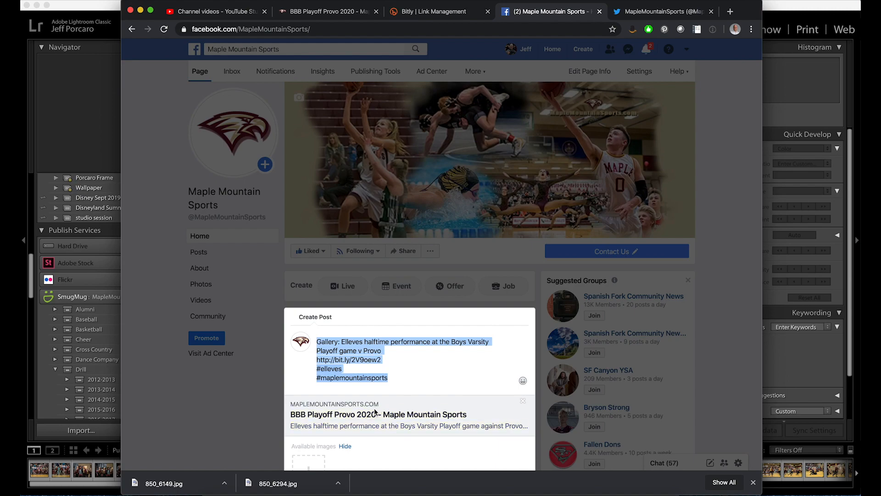
left_click(164, 30)
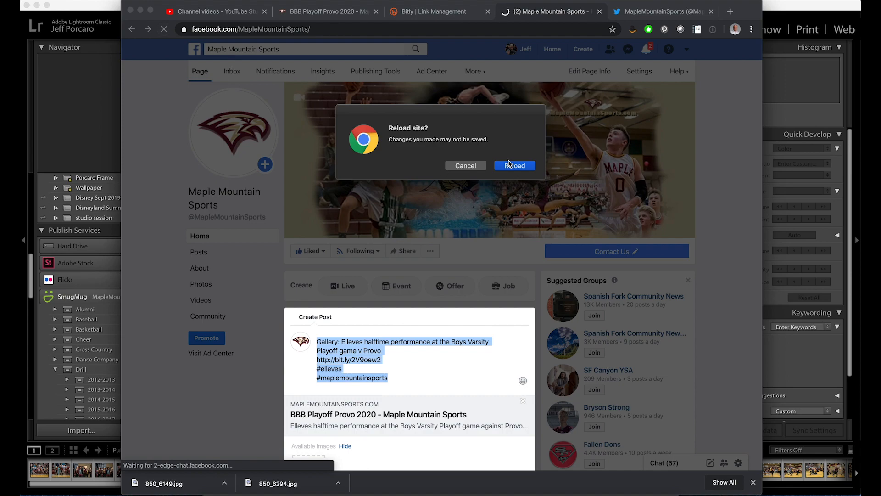
left_click(509, 164)
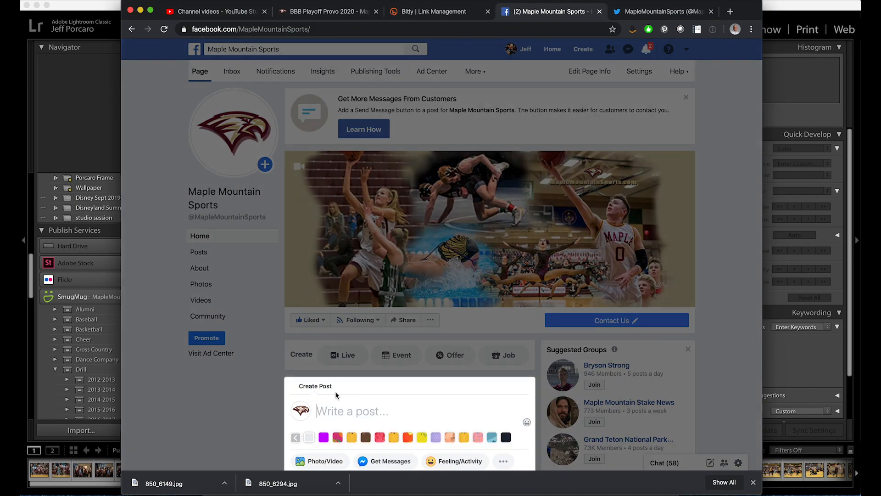
Paste the copied text into a new page post, check its gallery preview image and share the post immediately
left_click(335, 391)
key("super+v")
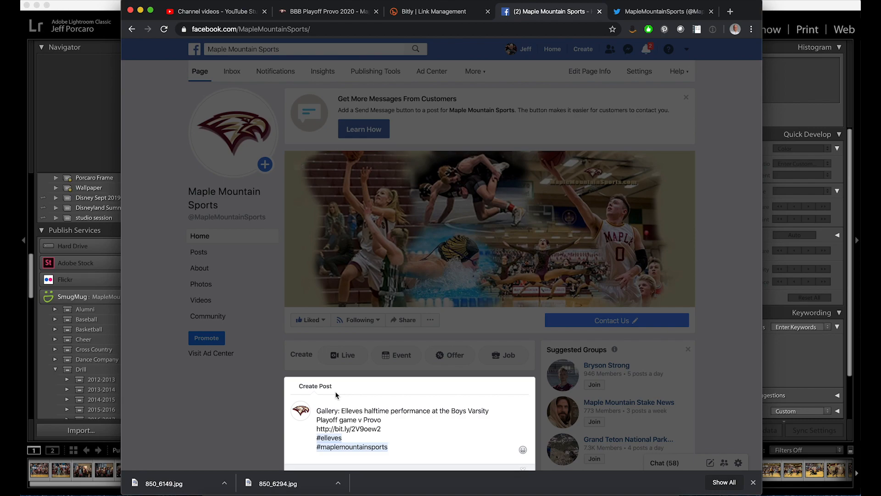
scroll(422, 408, "down", 3)
scroll(422, 409, "down", 2)
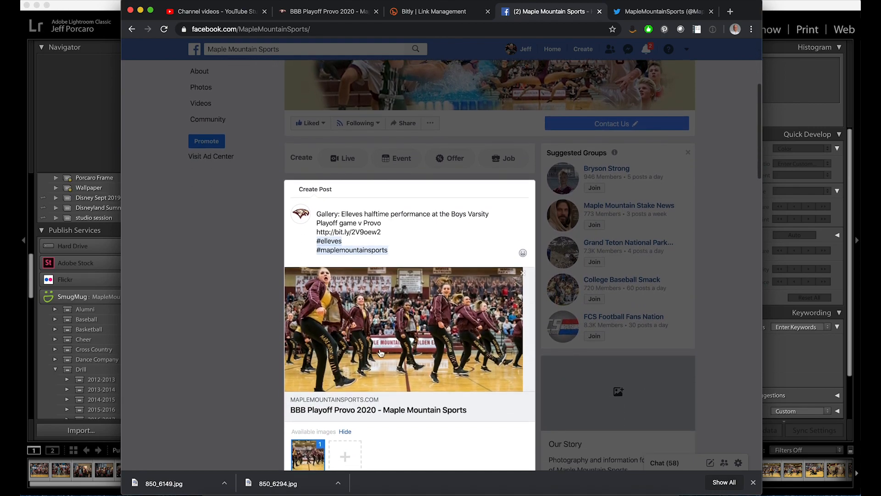
scroll(431, 329, "down", 4)
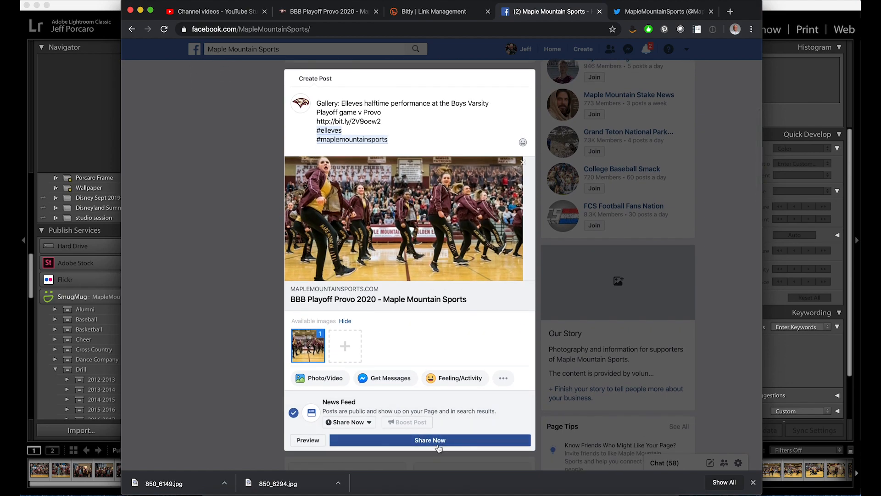
left_click(438, 441)
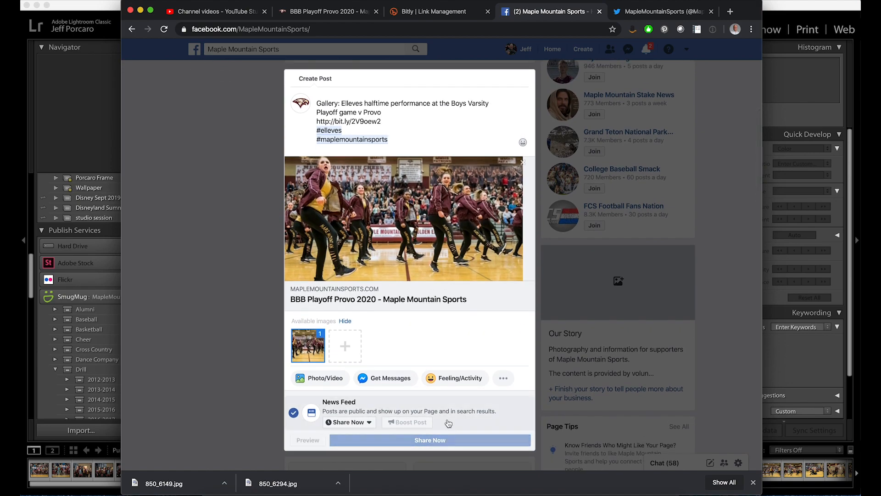
scroll(447, 421, "up", 8)
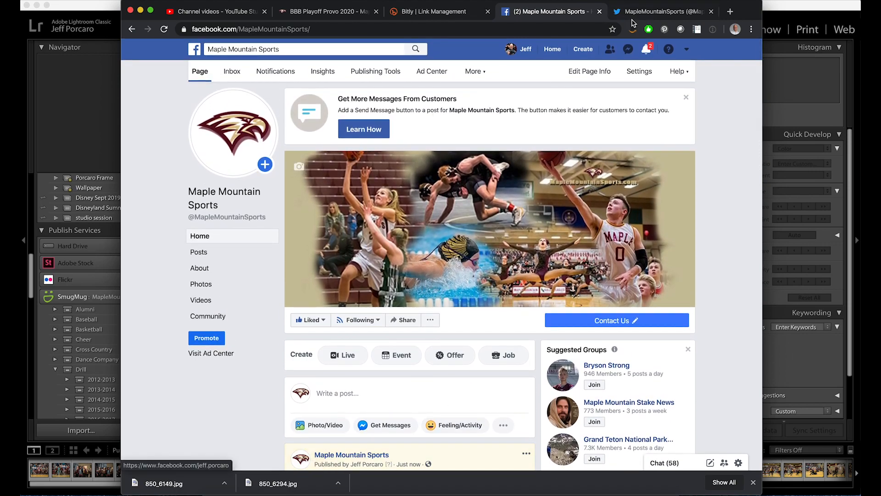
Switch to Twitter, start a new tweet and paste the copied gallery post text into it
left_click(644, 12)
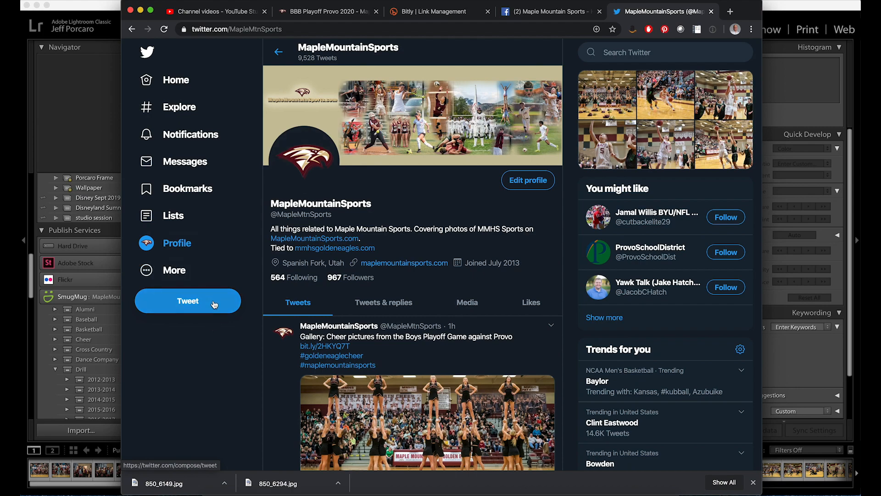
left_click(181, 302)
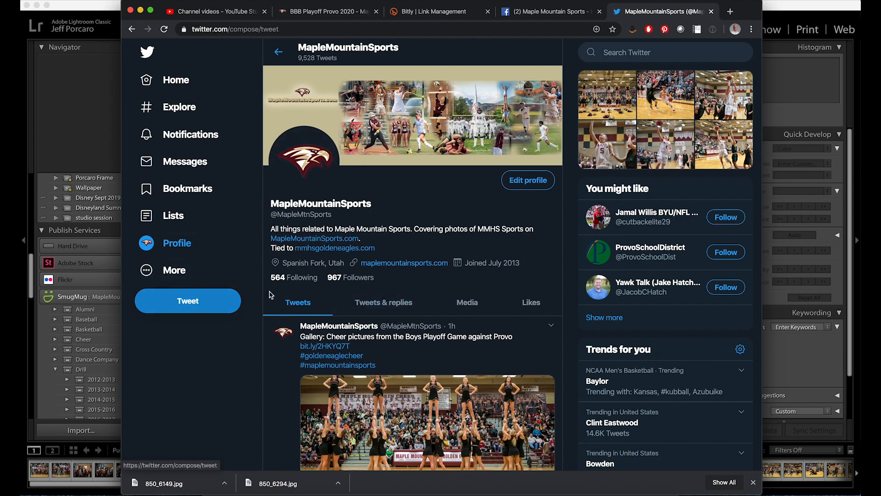
key("super+v")
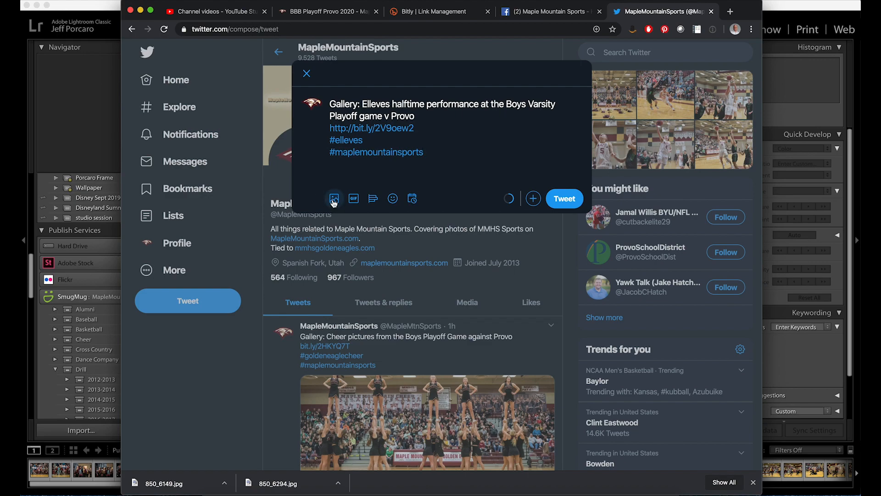
Attach 850_6149.jpg from Downloads after previewing it, send the tweet and check it on the profile
left_click(334, 200)
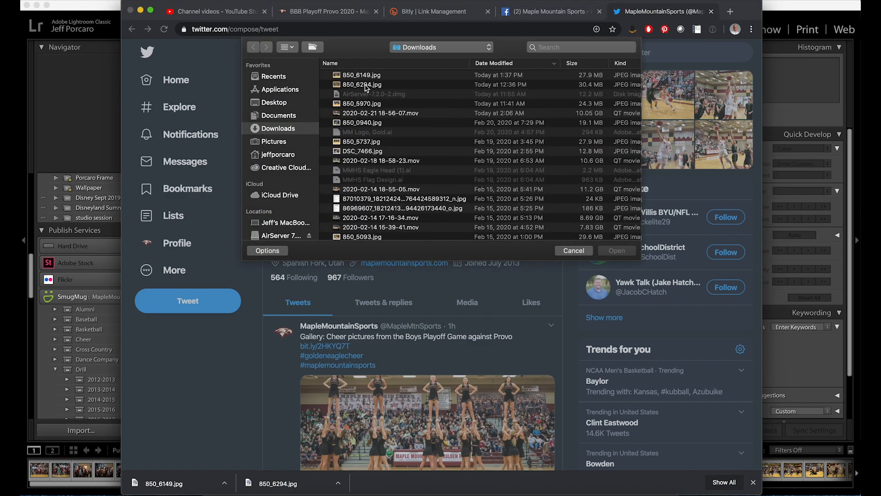
left_click(364, 78)
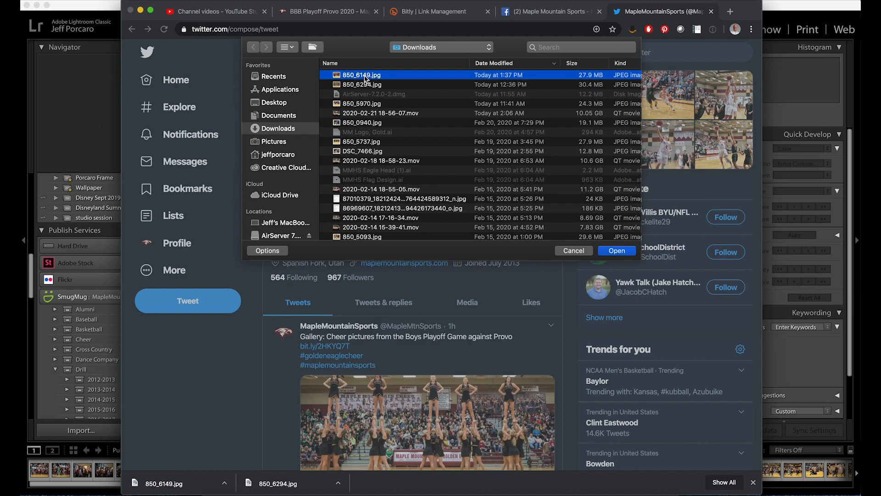
key("space")
key("space")
left_click(617, 251)
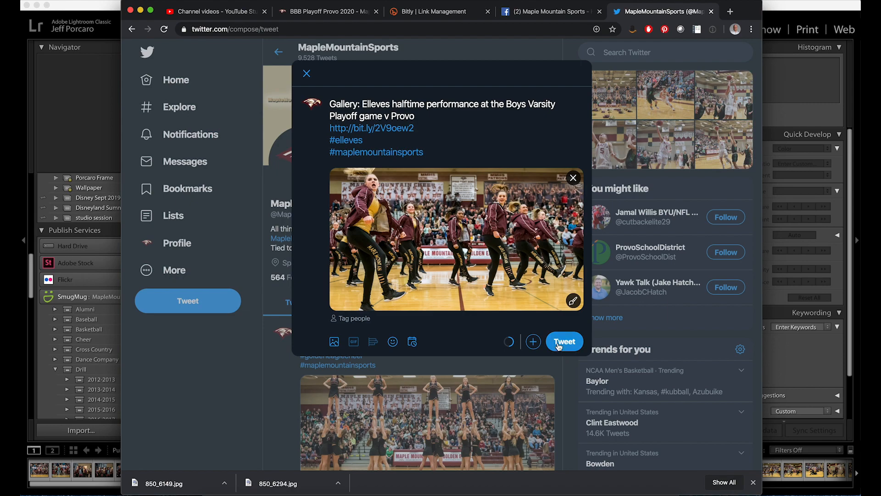
left_click(558, 346)
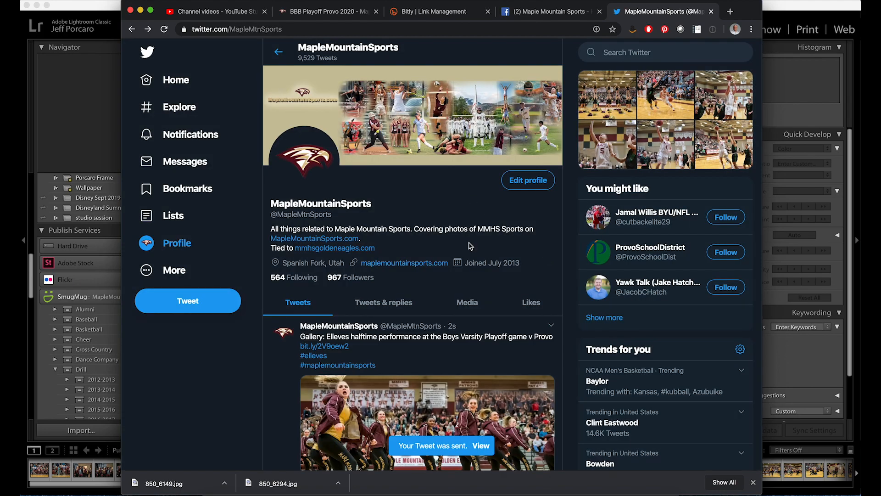
scroll(470, 247, "down", 5)
scroll(470, 247, "up", 1)
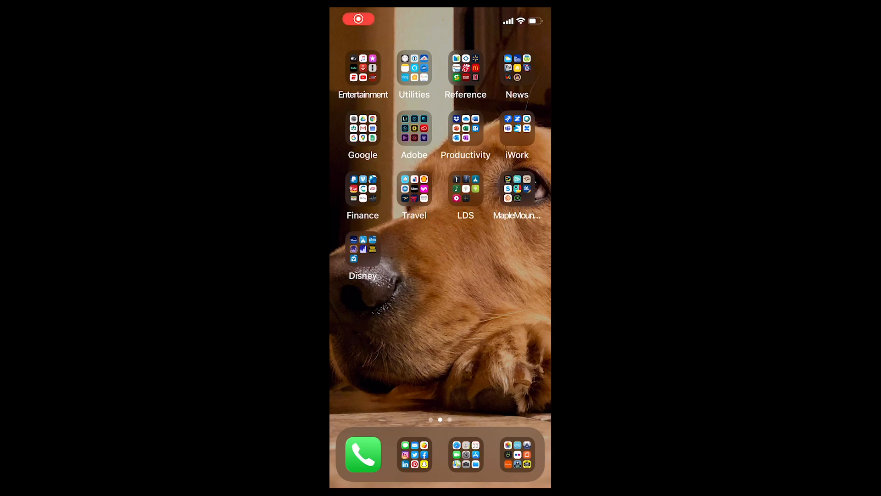
Open Twitter on the phone and go to the Elleves halftime tweet on the MapleMountainSports profile
left_click(414, 454)
left_click(440, 246)
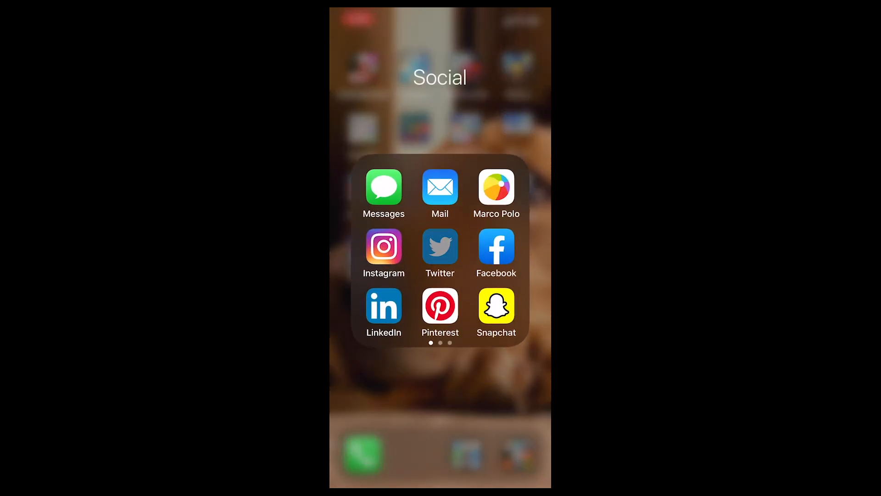
left_click(349, 48)
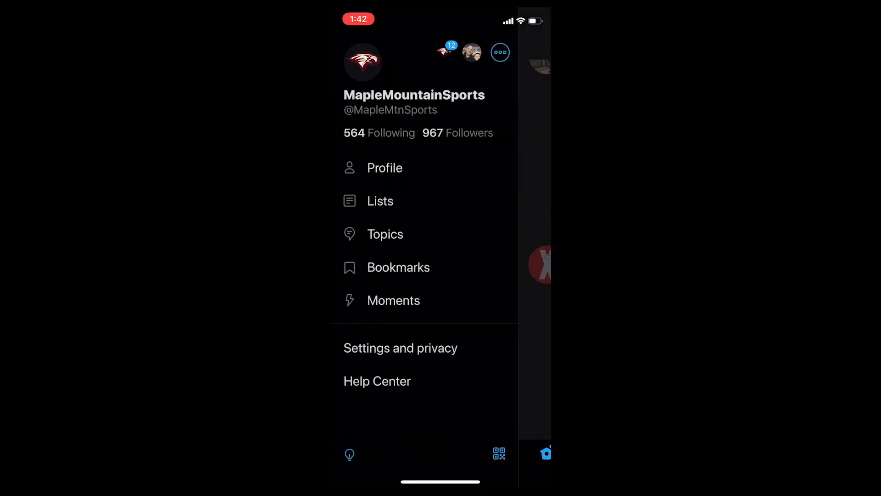
left_click(414, 95)
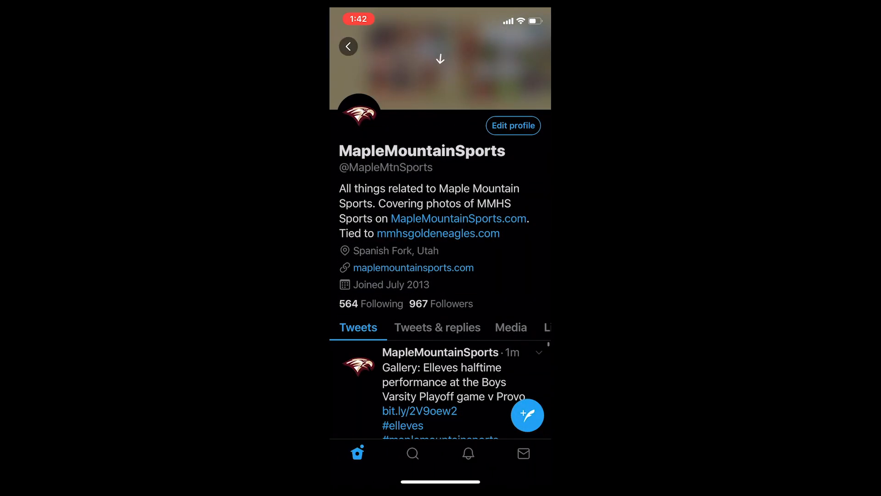
scroll(440, 230, "down", 5)
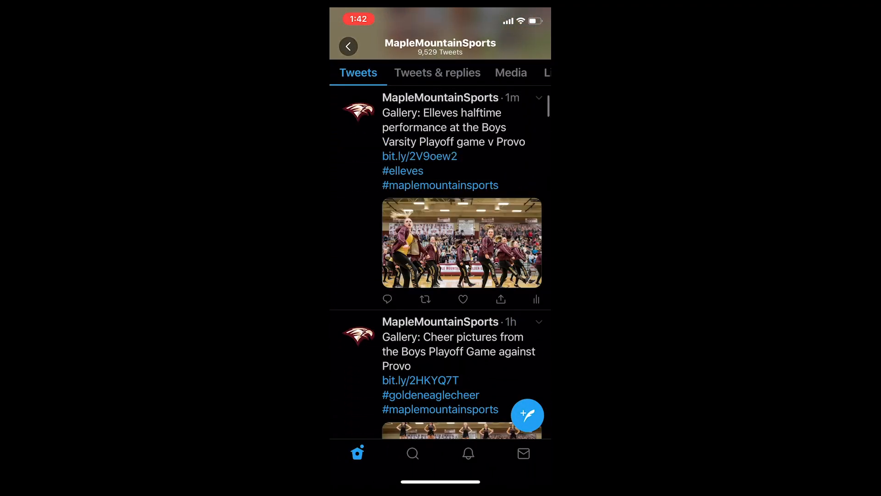
scroll(440, 247, "up", 2)
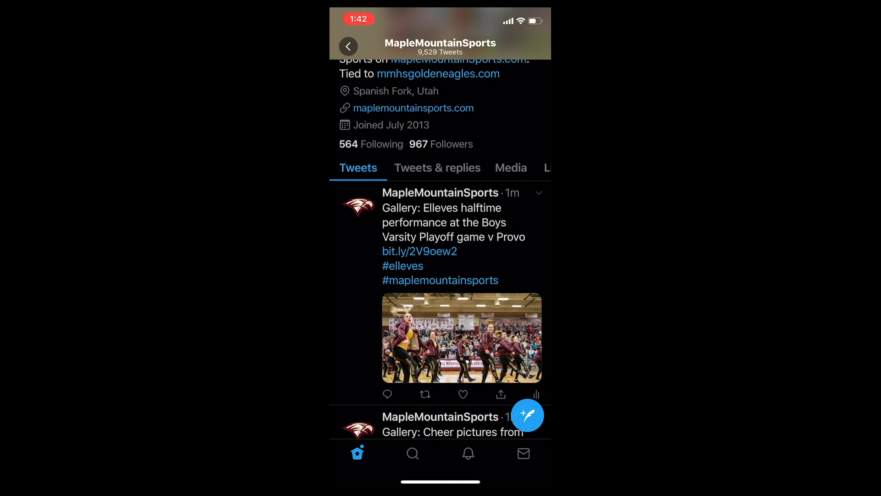
Open the Elleves halftime tweet and copy its entire text, including the short link and hashtags
left_click(453, 229)
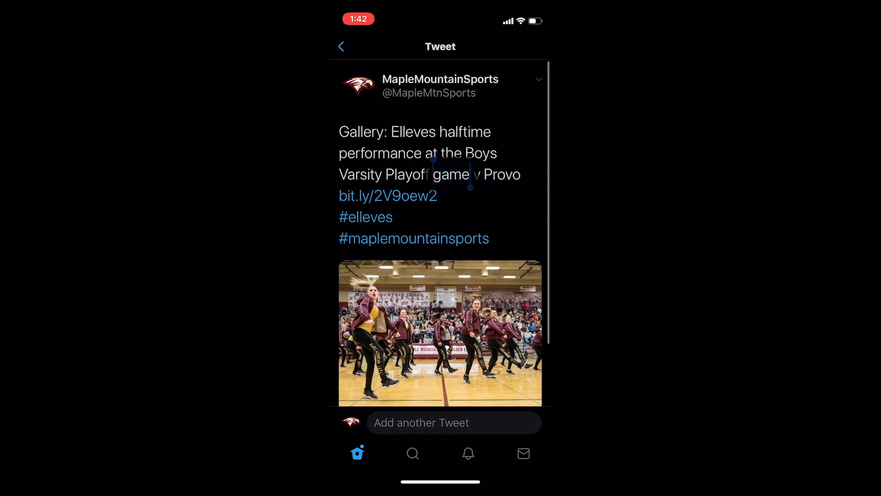
double_click(452, 174)
left_click(433, 140)
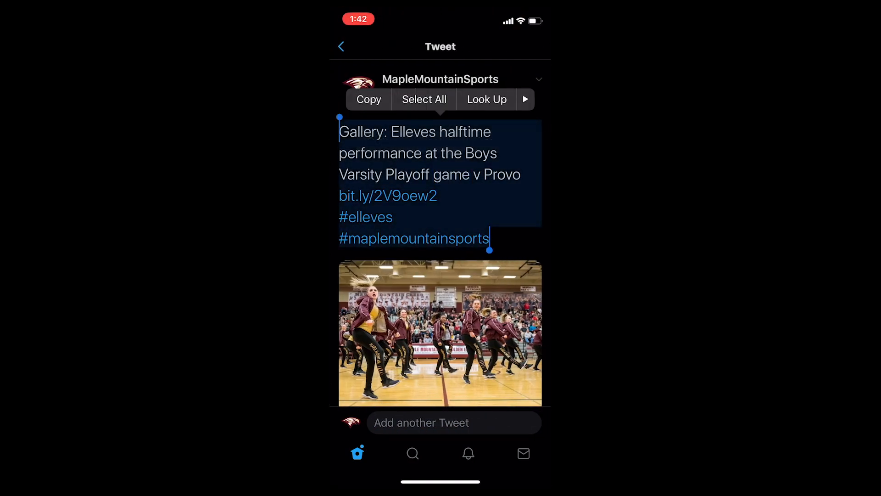
left_click(368, 99)
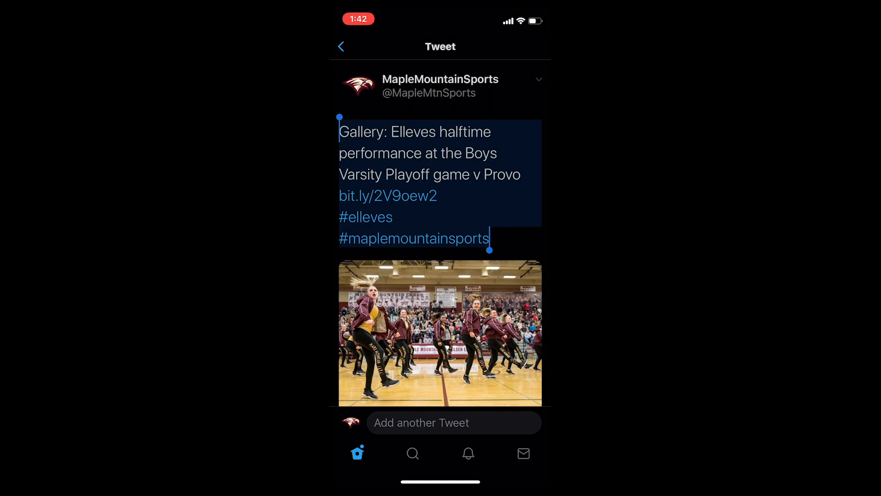
Send the tweet's photo to Instagram as a new post through the phone's share options
left_click(440, 333)
left_click(407, 439)
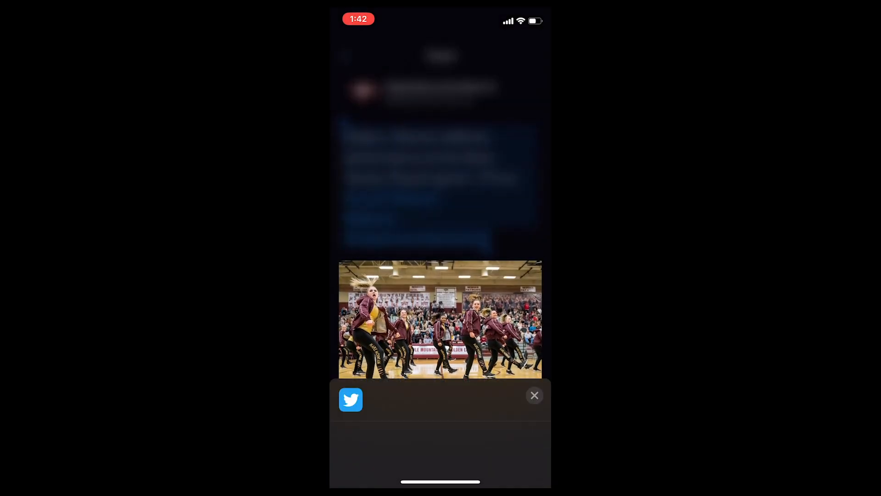
left_click(509, 387)
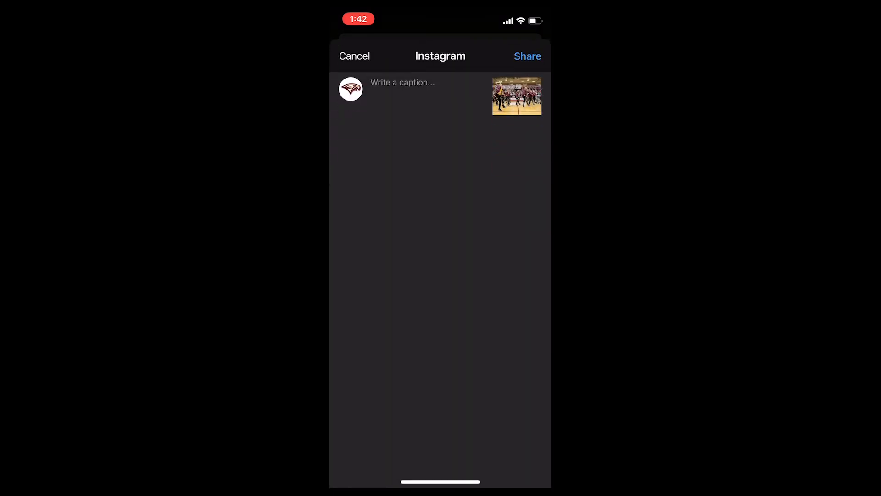
Paste the copied tweet text as the Instagram caption and share the post
left_click(402, 83)
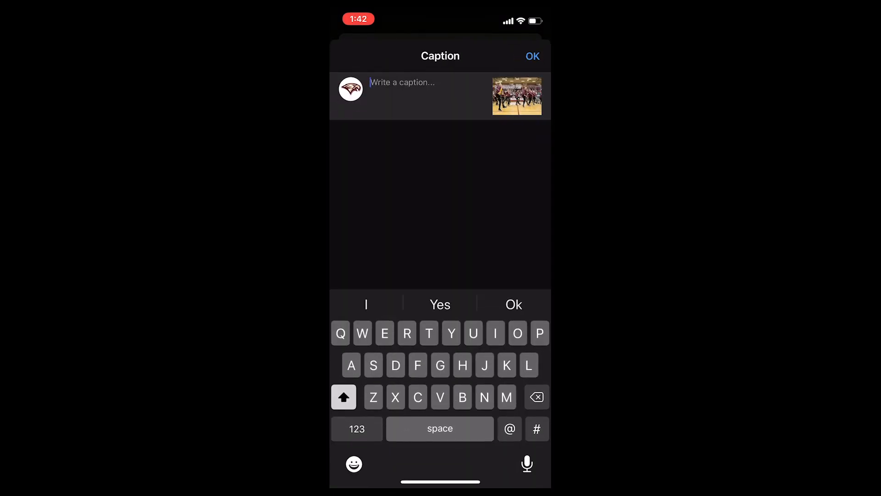
left_click(370, 82)
left_click(370, 55)
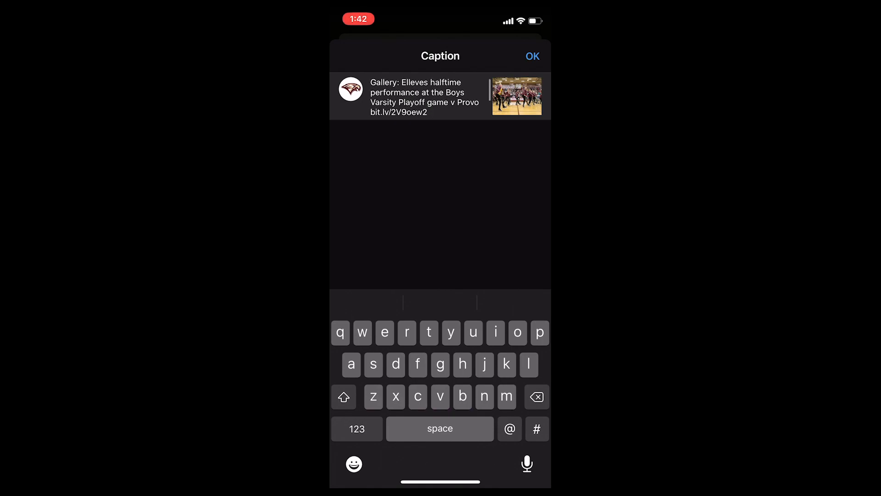
left_click(532, 56)
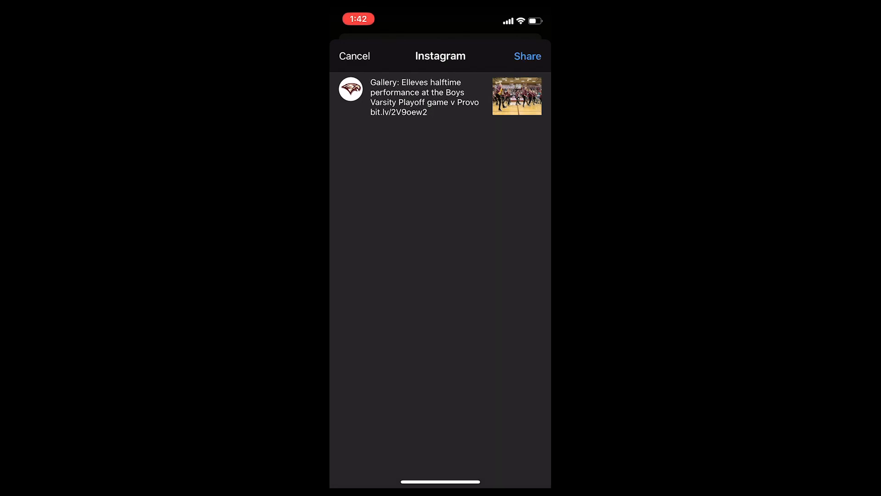
left_click(527, 56)
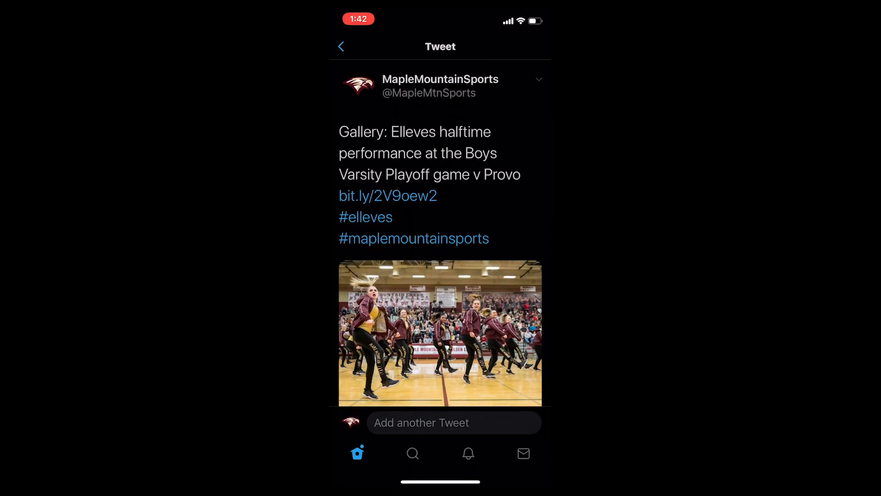
Leave Twitter, open Instagram on the phone and refresh the feed to check the new post
left_click_drag(441, 481, 452, 351)
left_click(440, 404)
left_click(415, 453)
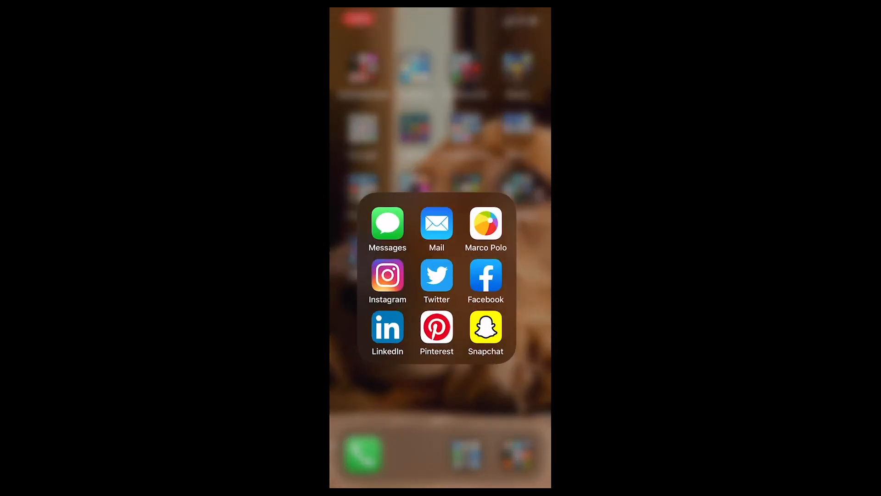
left_click(388, 275)
left_click_drag(440, 206, 440, 358)
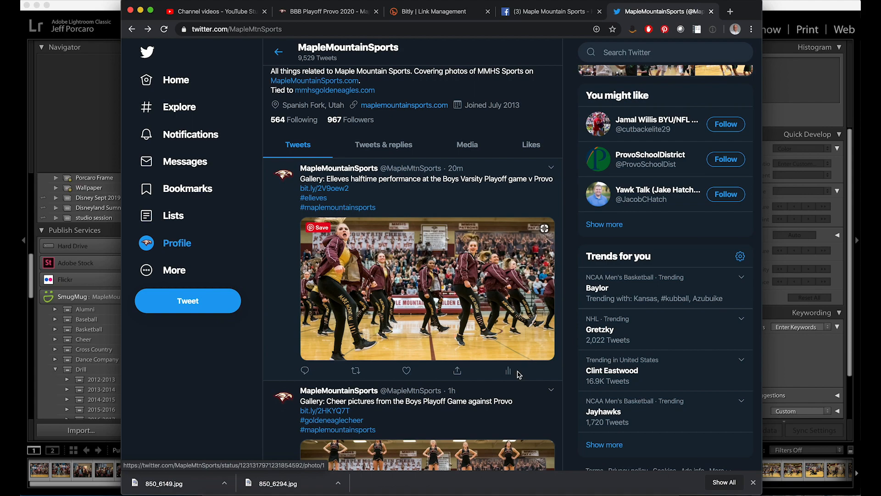
scroll(477, 413, "down", 3)
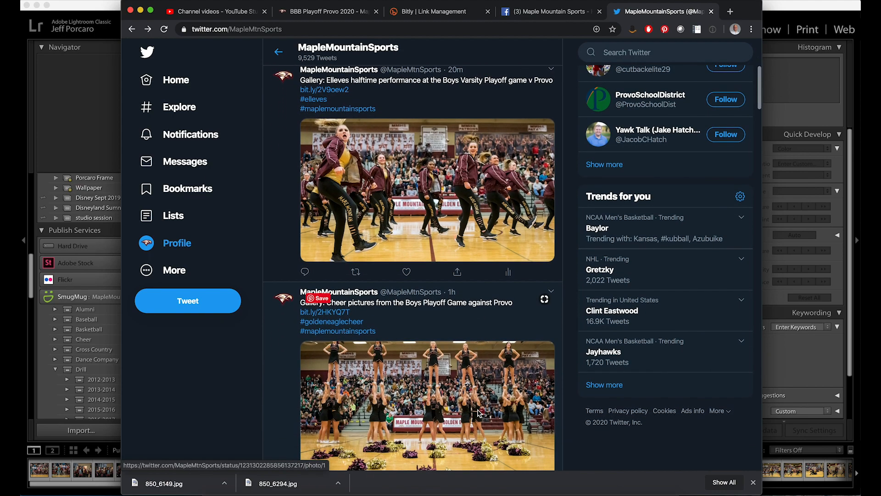
scroll(477, 412, "down", 2)
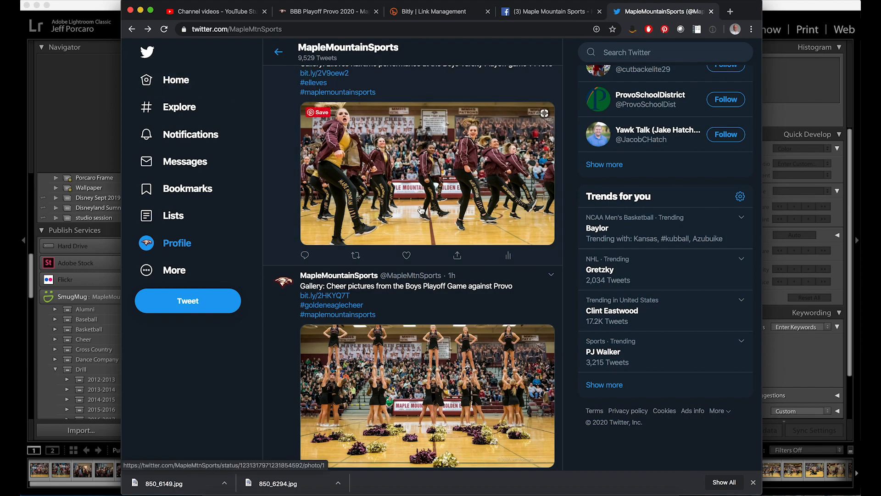
scroll(417, 206, "up", 2)
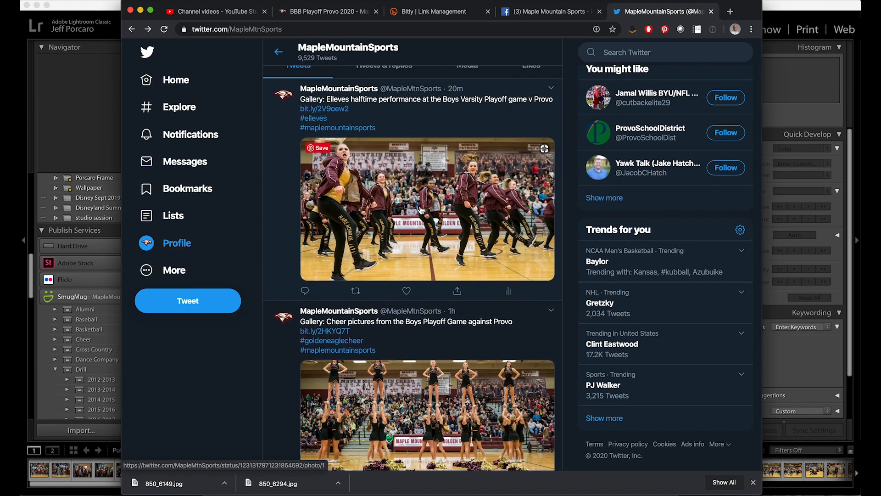